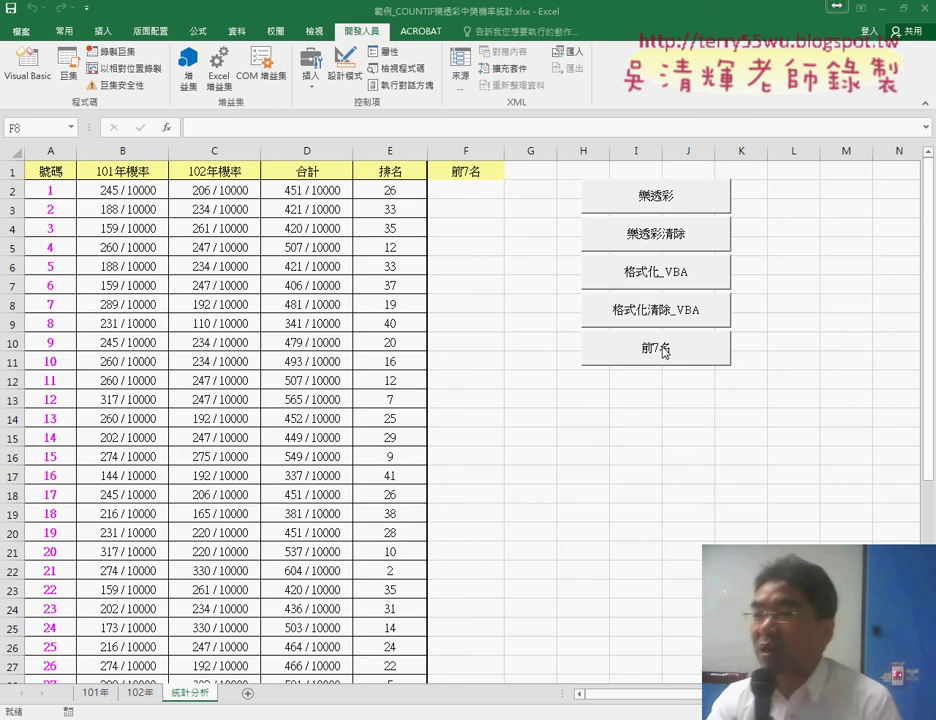
- Run the 樂透彩清除 and 樂透彩 macros three times, leaving rates, totals and ranks filled in B–E
{"action": "left_click", "coordinate": [665, 352]}
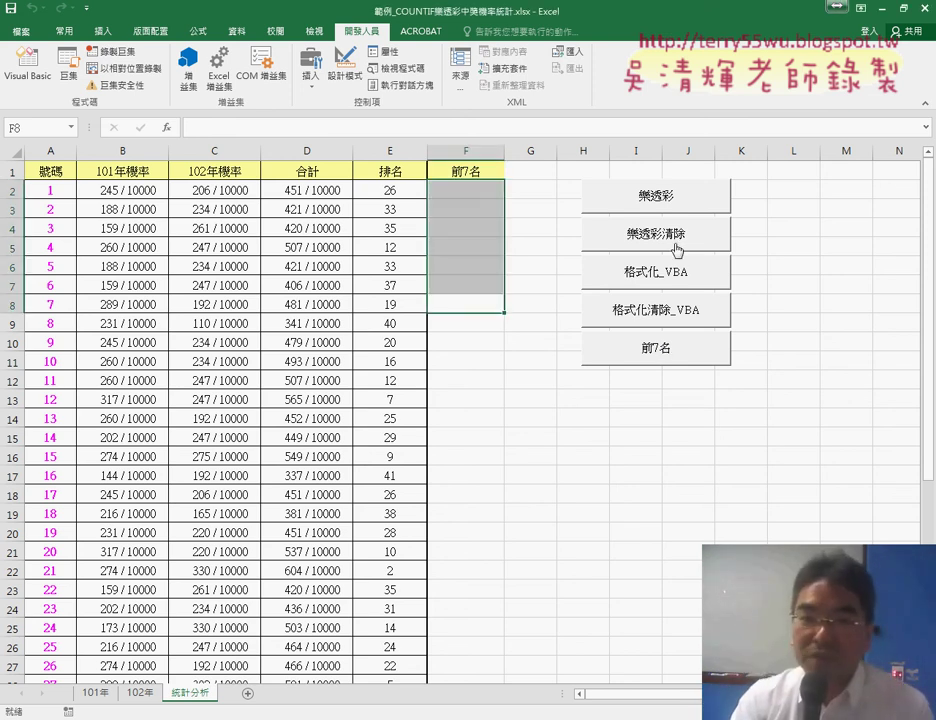
{"action": "left_click", "coordinate": [663, 244]}
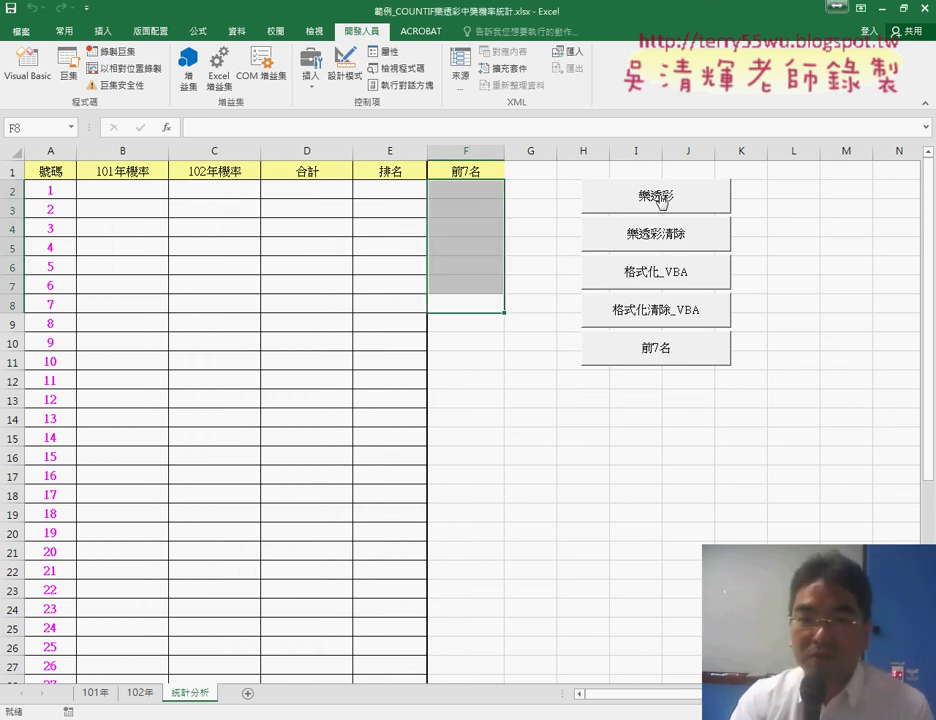
{"action": "left_click", "coordinate": [660, 198]}
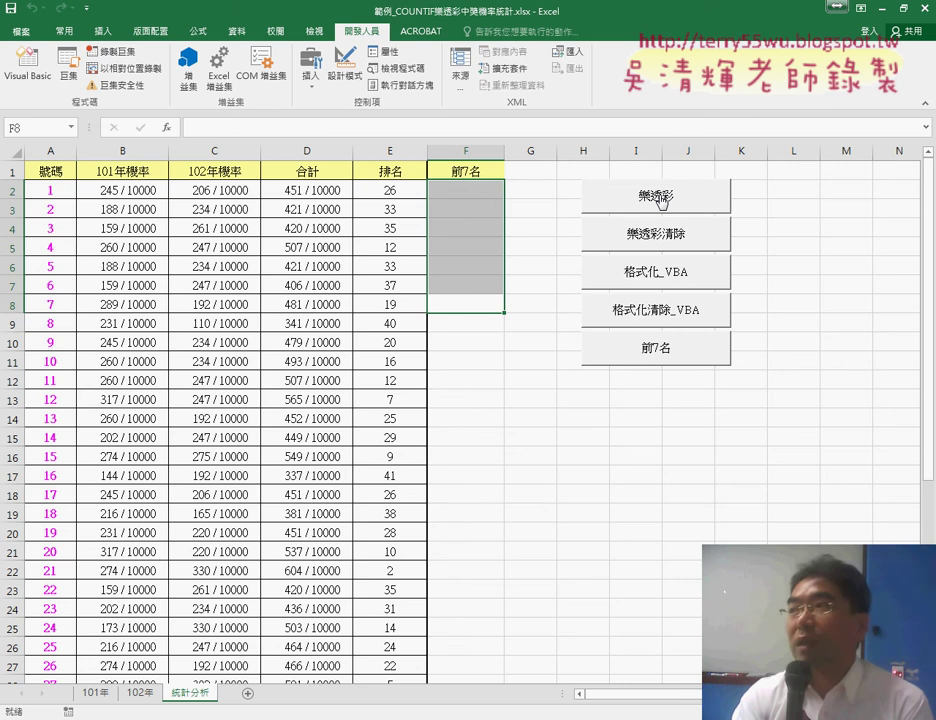
{"action": "left_click", "coordinate": [663, 235]}
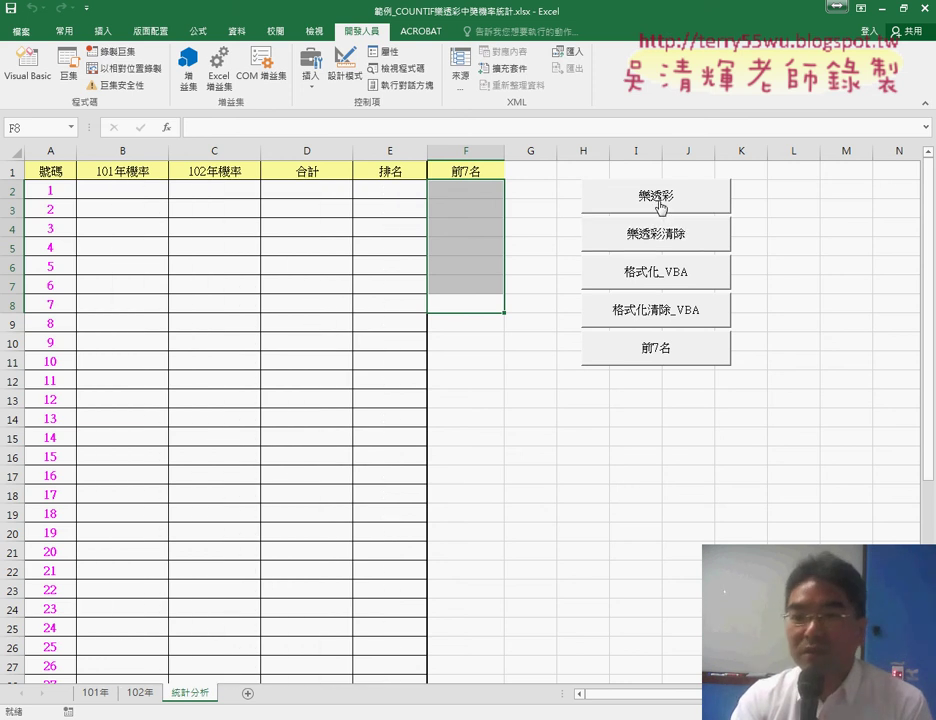
{"action": "left_click", "coordinate": [660, 203]}
{"action": "left_click", "coordinate": [658, 240]}
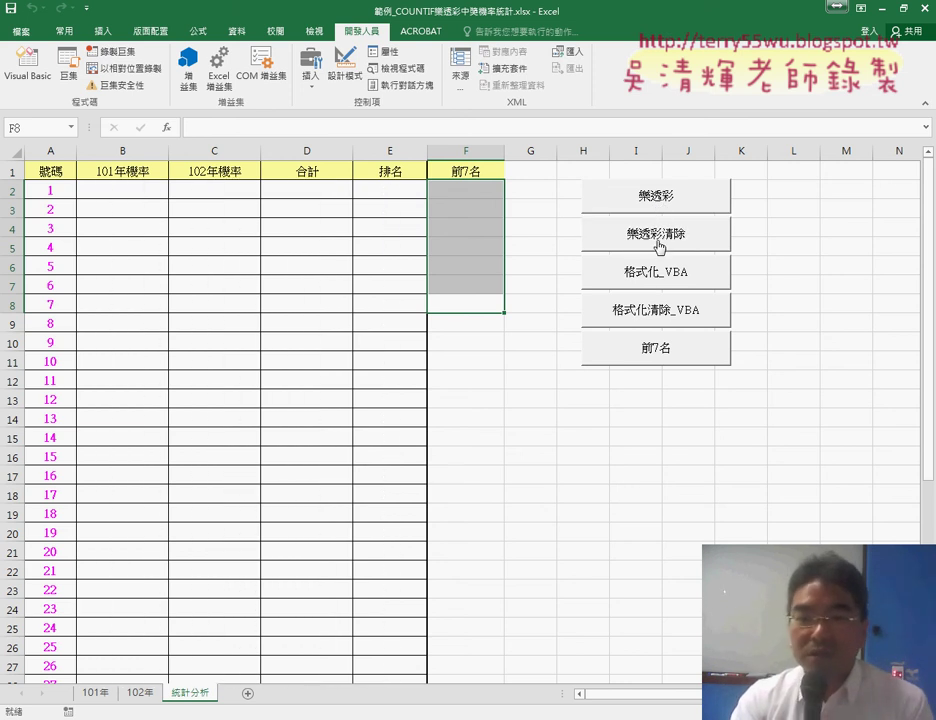
{"action": "left_click", "coordinate": [670, 203]}
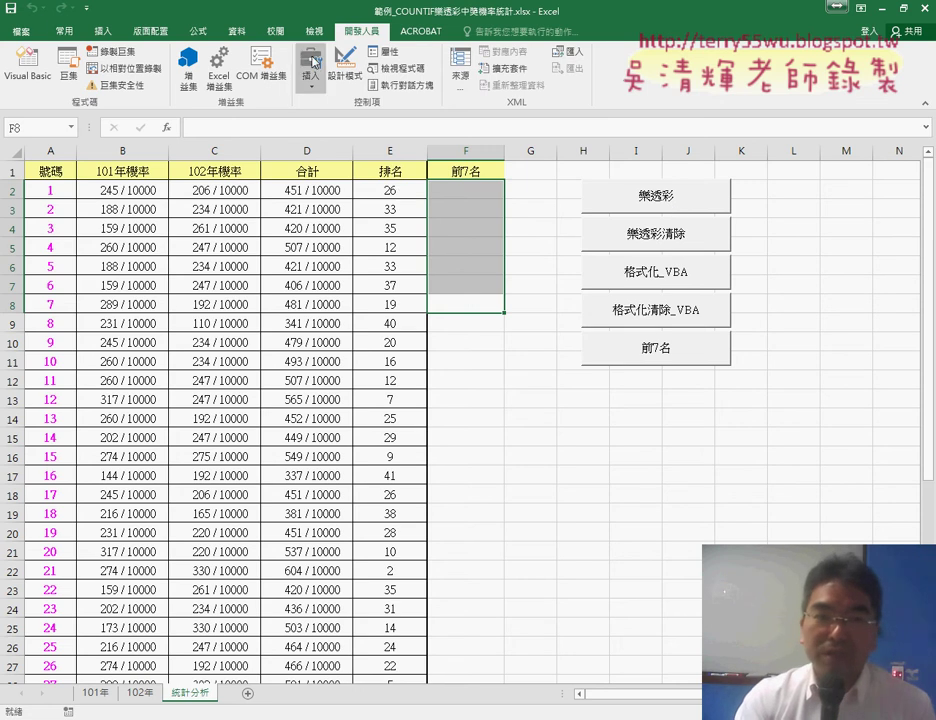
{"action": "left_click", "coordinate": [61, 31]}
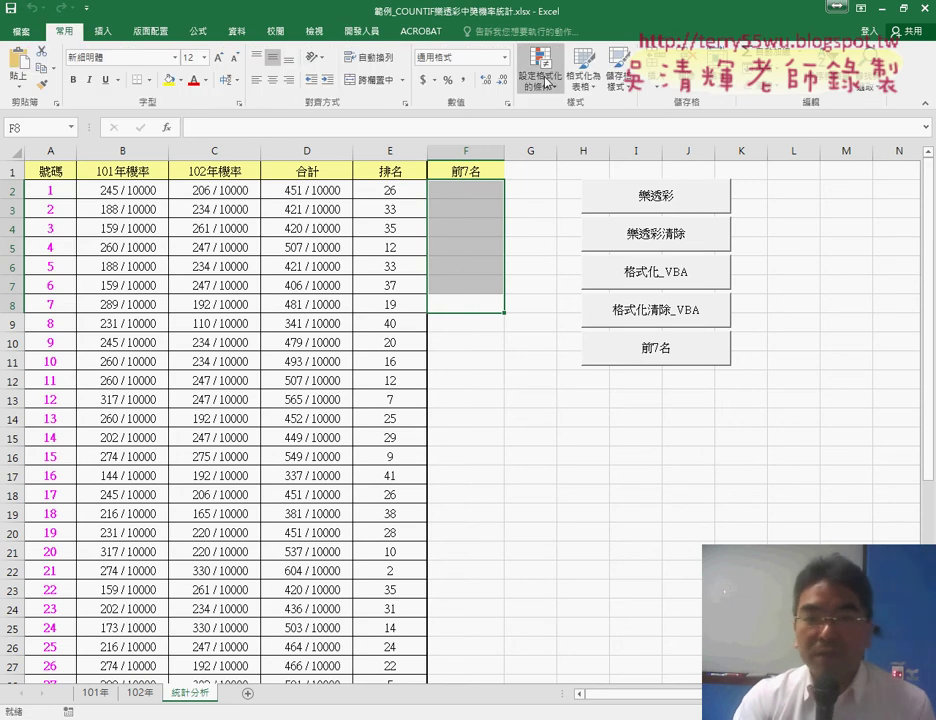
- Select the rank range E2:E43
{"action": "left_click", "coordinate": [451, 185]}
{"action": "key", "text": "Left"}
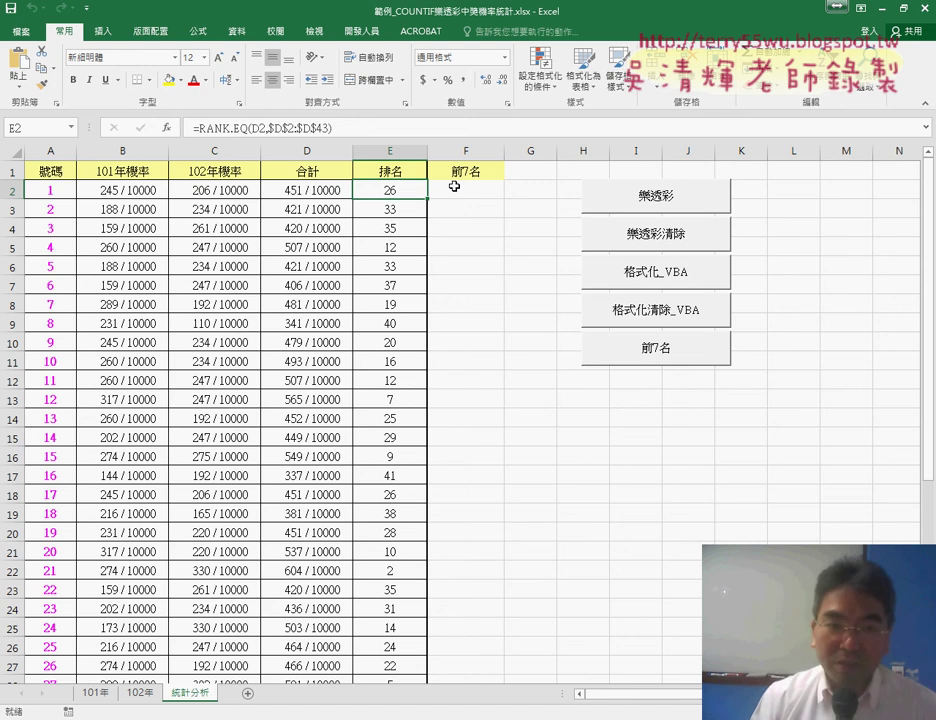
{"action": "key", "text": "ctrl+shift+Down"}
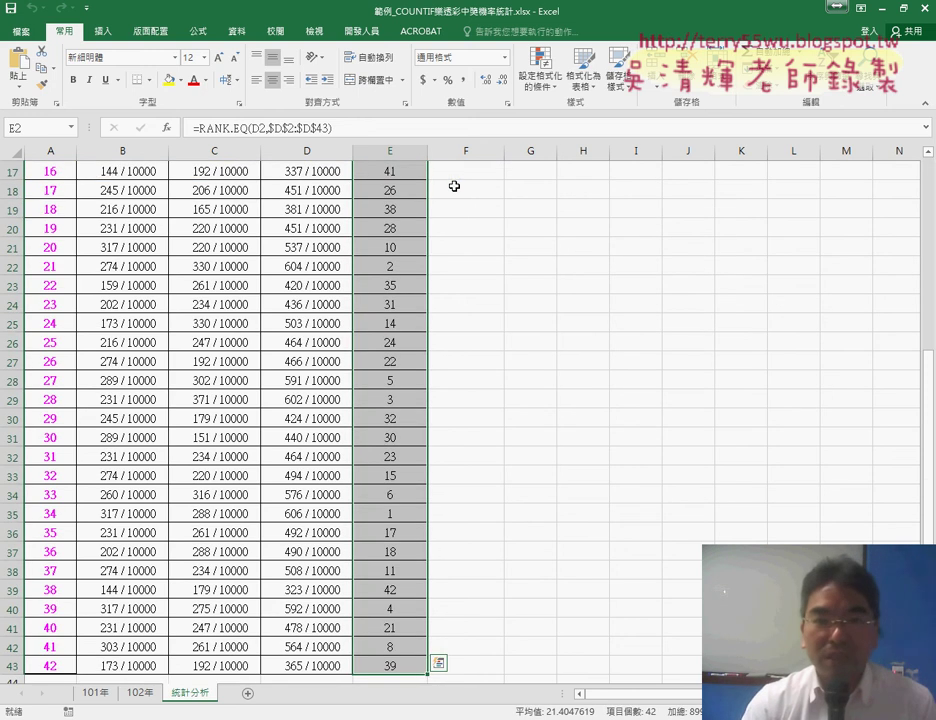
- Start a new conditional formatting rule with Cell Value less than or equal to 7
{"action": "left_click", "coordinate": [540, 72]}
{"action": "left_click", "coordinate": [566, 268]}
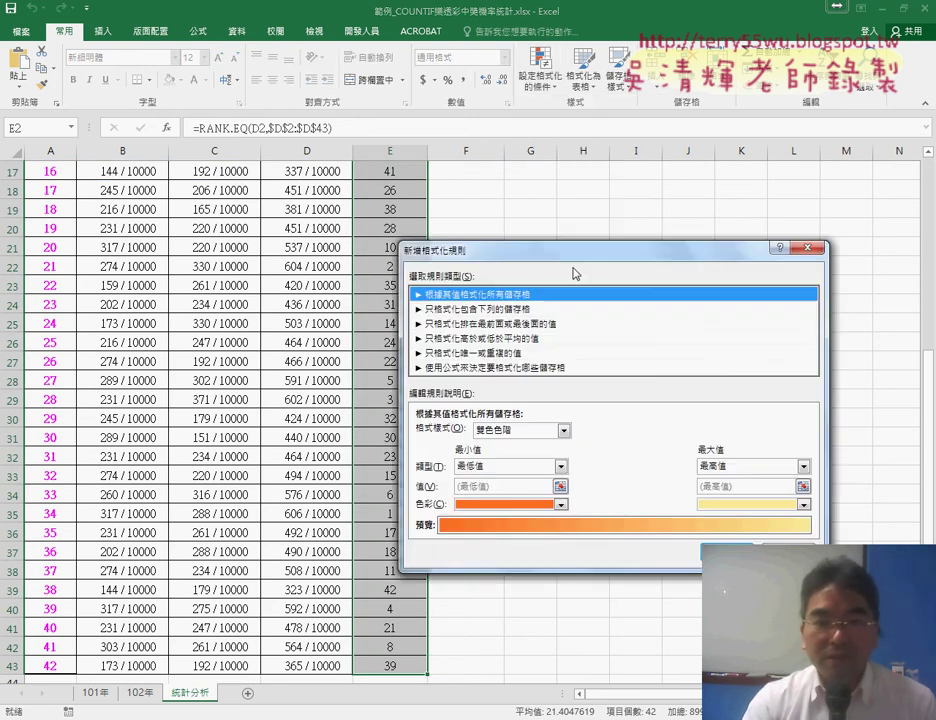
{"action": "left_click_drag", "start_coordinate": [576, 249], "coordinate": [626, 168]}
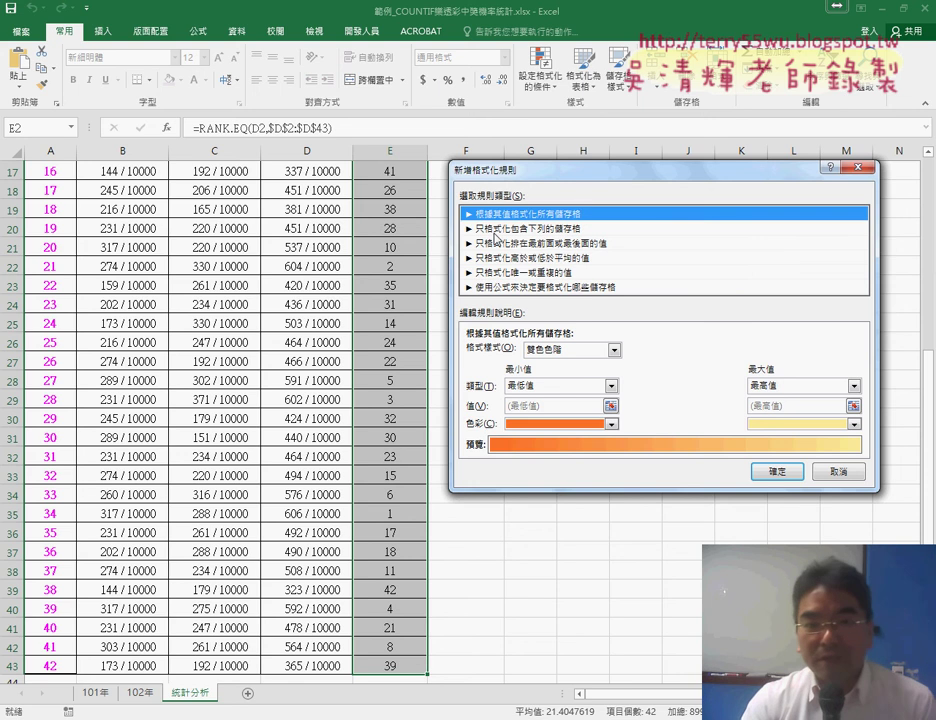
{"action": "left_click", "coordinate": [510, 229]}
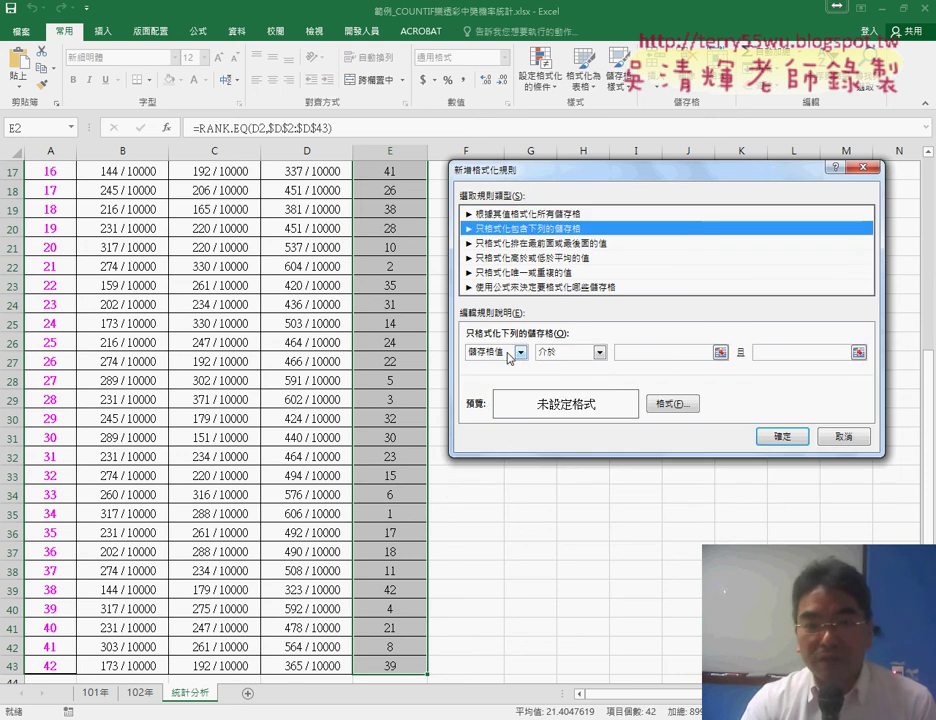
{"action": "left_click", "coordinate": [599, 352]}
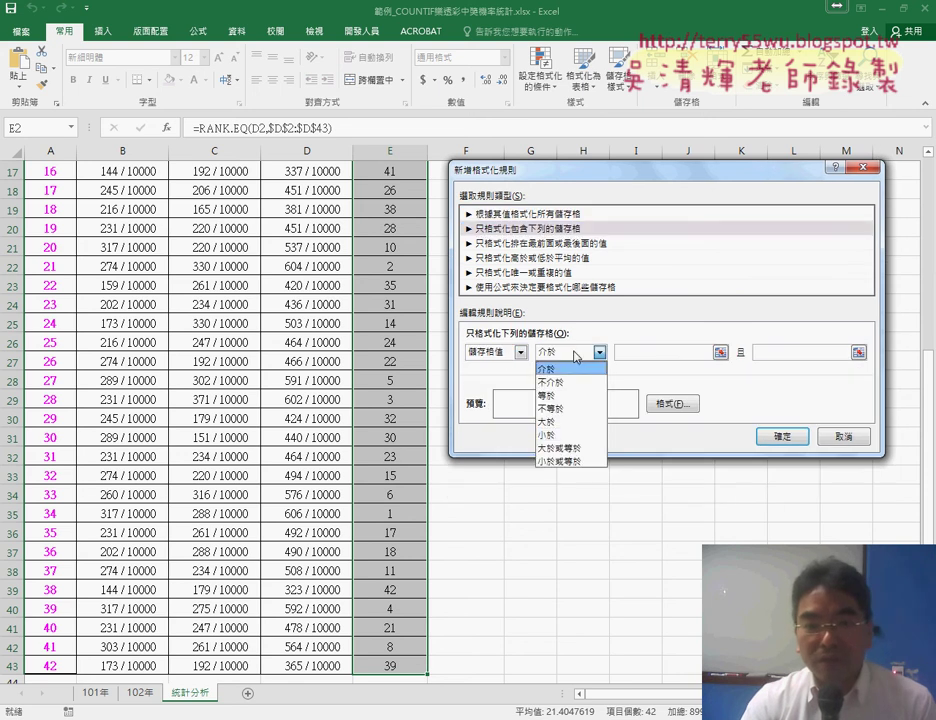
{"action": "left_click", "coordinate": [577, 461]}
{"action": "left_click", "coordinate": [626, 353]}
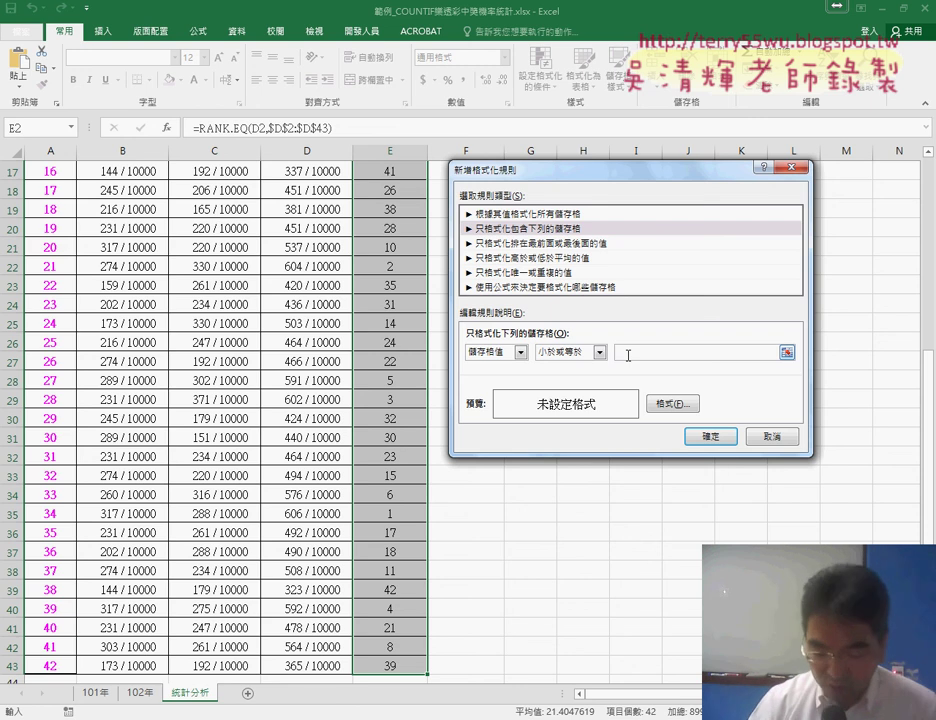
{"action": "type", "text": "7"}
- Give the rule a yellow fill, apply it, and check rank 7 in E13
{"action": "left_click", "coordinate": [672, 404]}
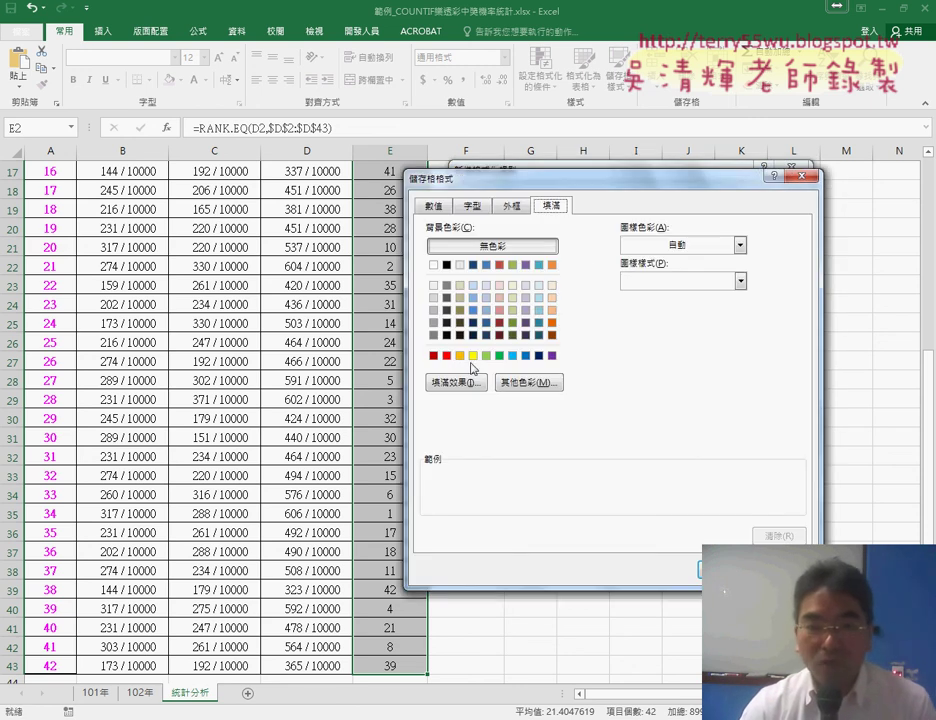
{"action": "left_click", "coordinate": [472, 355]}
{"action": "left_click", "coordinate": [722, 569]}
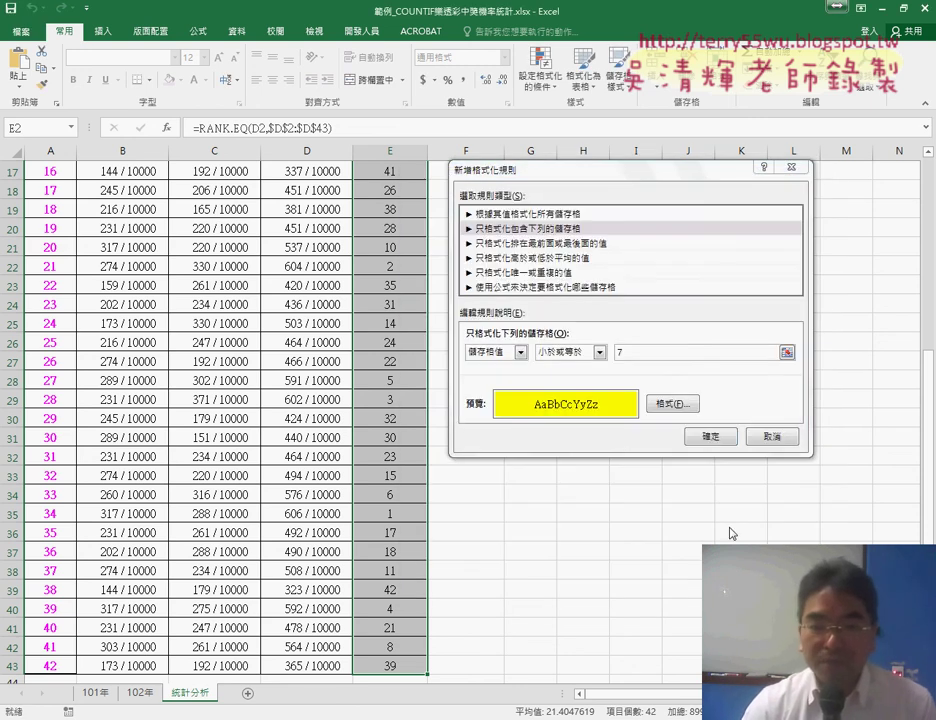
{"action": "left_click", "coordinate": [714, 437]}
{"action": "scroll", "coordinate": [562, 443], "scroll_direction": "up", "scroll_amount": 5}
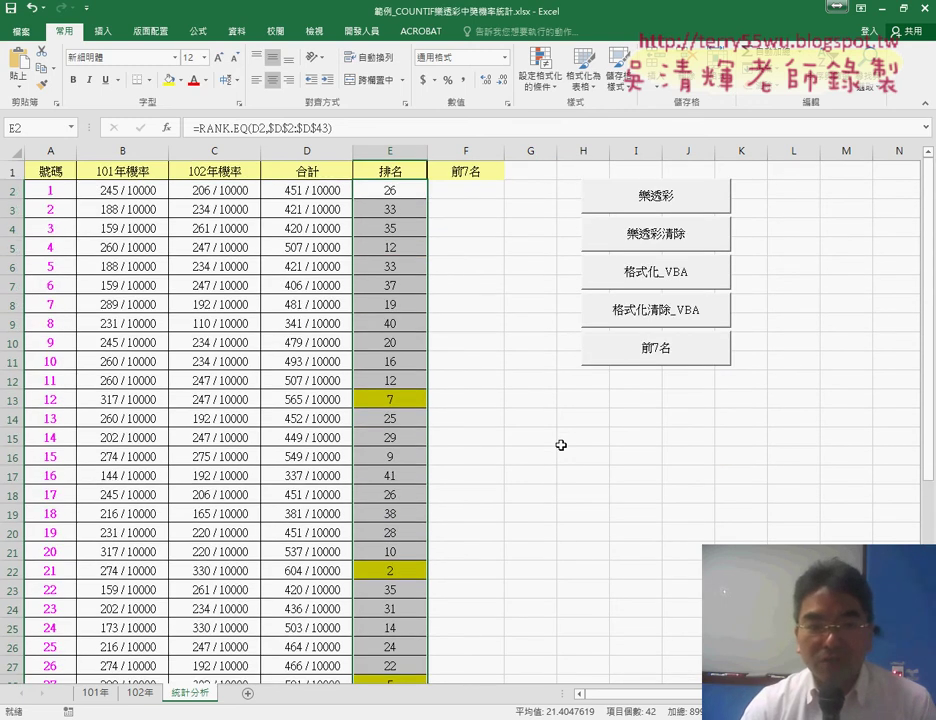
{"action": "left_click", "coordinate": [390, 402]}
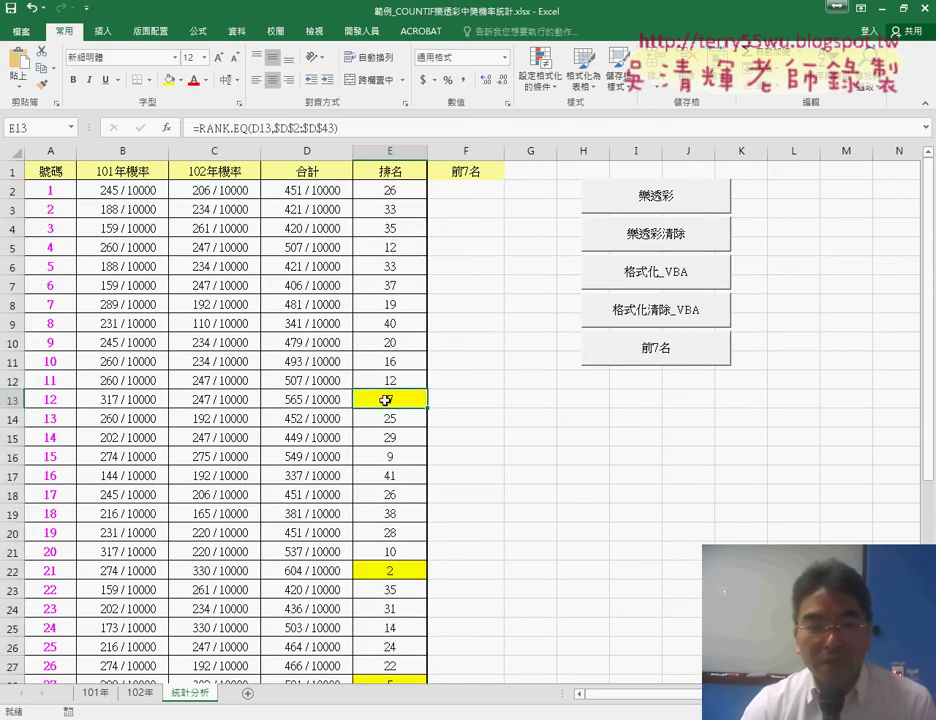
{"action": "left_click", "coordinate": [57, 400]}
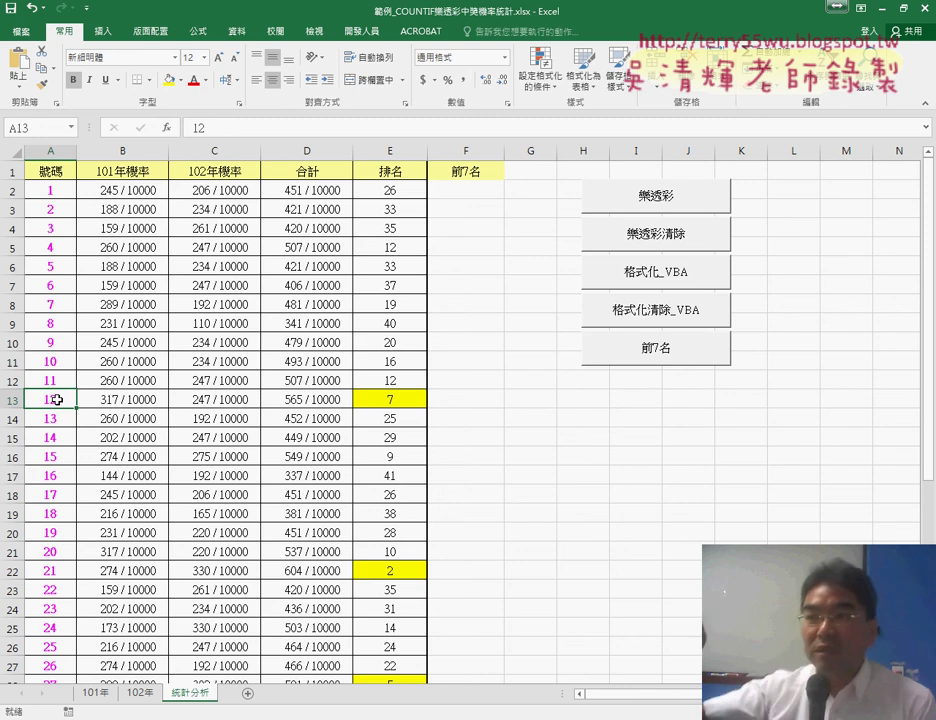
{"action": "left_click", "coordinate": [532, 77]}
{"action": "left_click", "coordinate": [556, 268]}
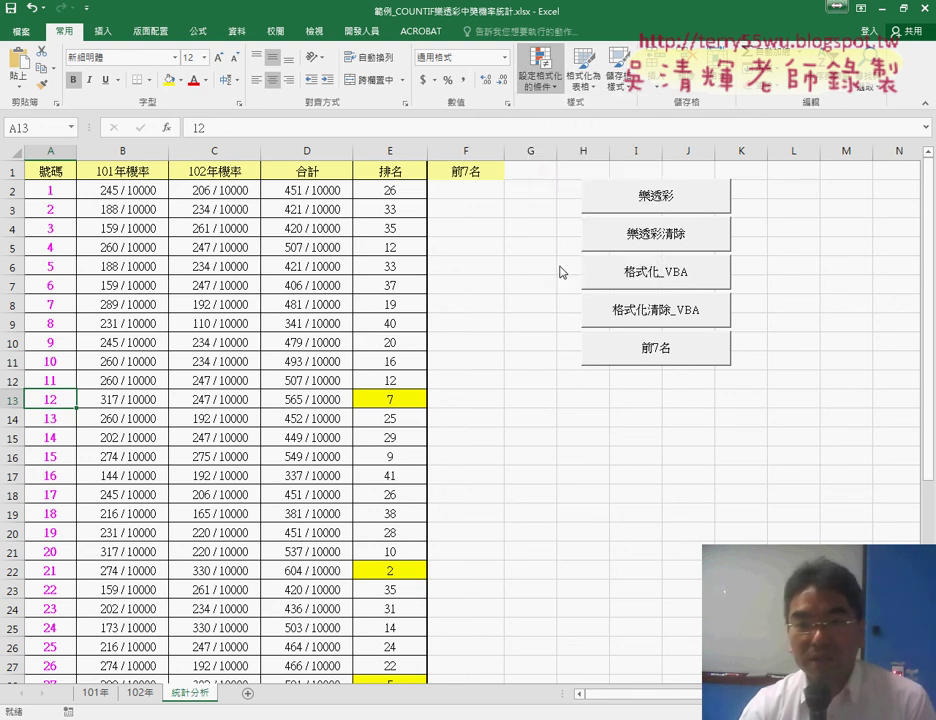
{"action": "left_click", "coordinate": [477, 213]}
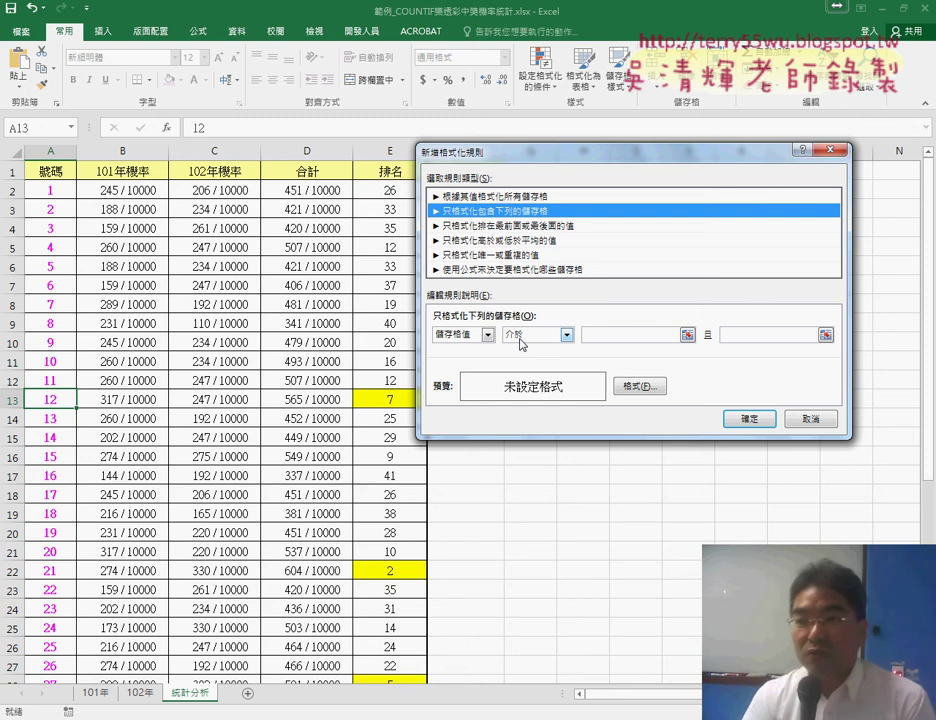
{"action": "left_click", "coordinate": [800, 420]}
- Delete the worksheet's Cell Value <= 7 yellow rule via Manage Rules
{"action": "left_click", "coordinate": [545, 82]}
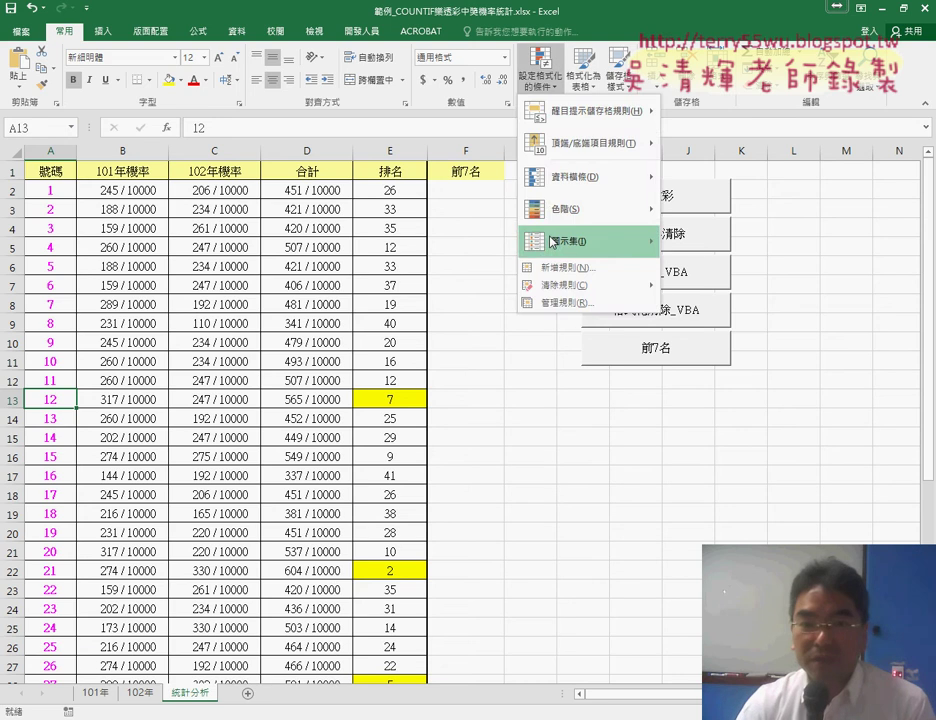
{"action": "left_click", "coordinate": [560, 358]}
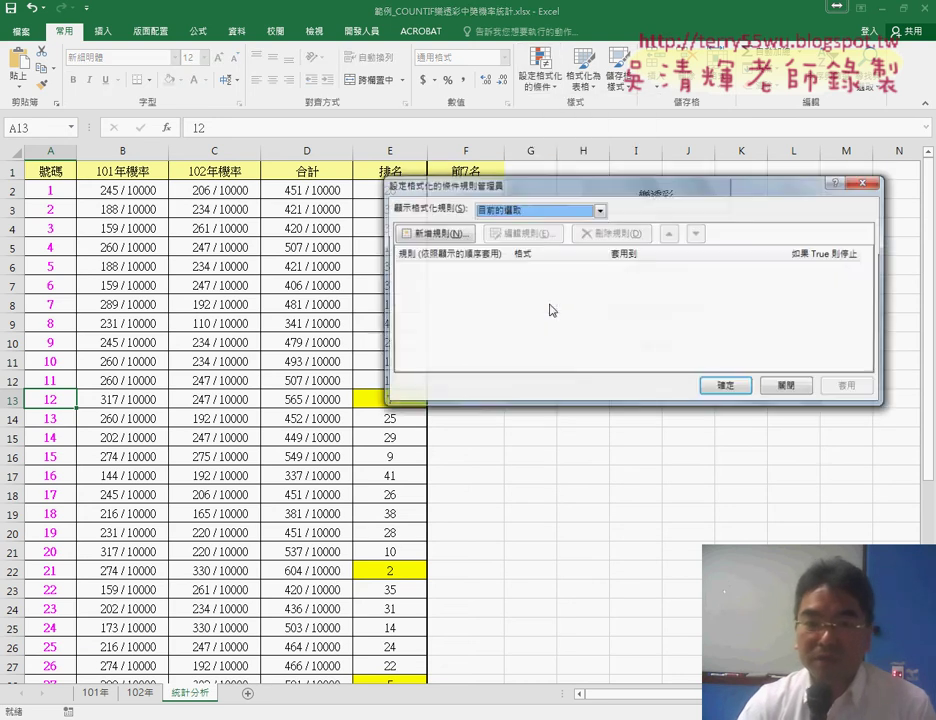
{"action": "left_click", "coordinate": [522, 211]}
{"action": "left_click", "coordinate": [520, 241]}
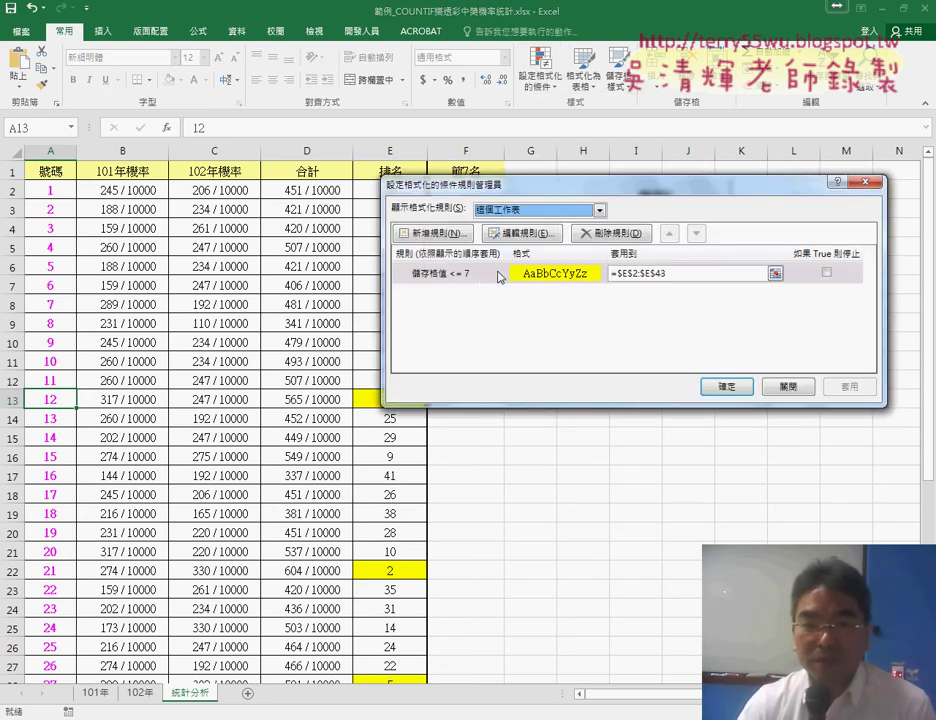
{"action": "left_click", "coordinate": [484, 280]}
{"action": "left_click", "coordinate": [618, 236]}
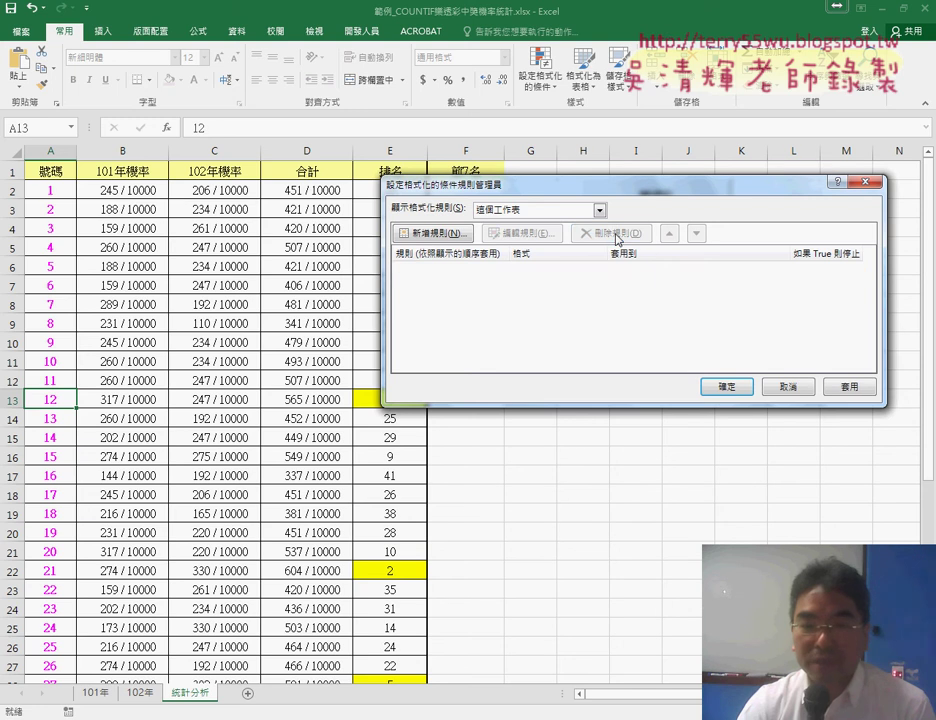
{"action": "left_click", "coordinate": [736, 391]}
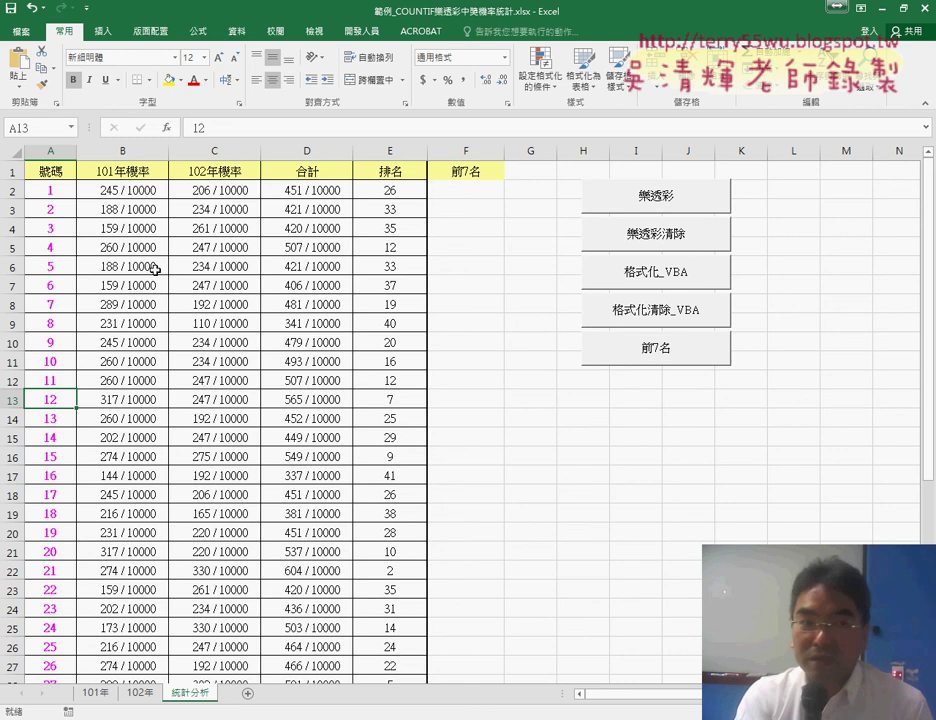
{"action": "left_click", "coordinate": [47, 191]}
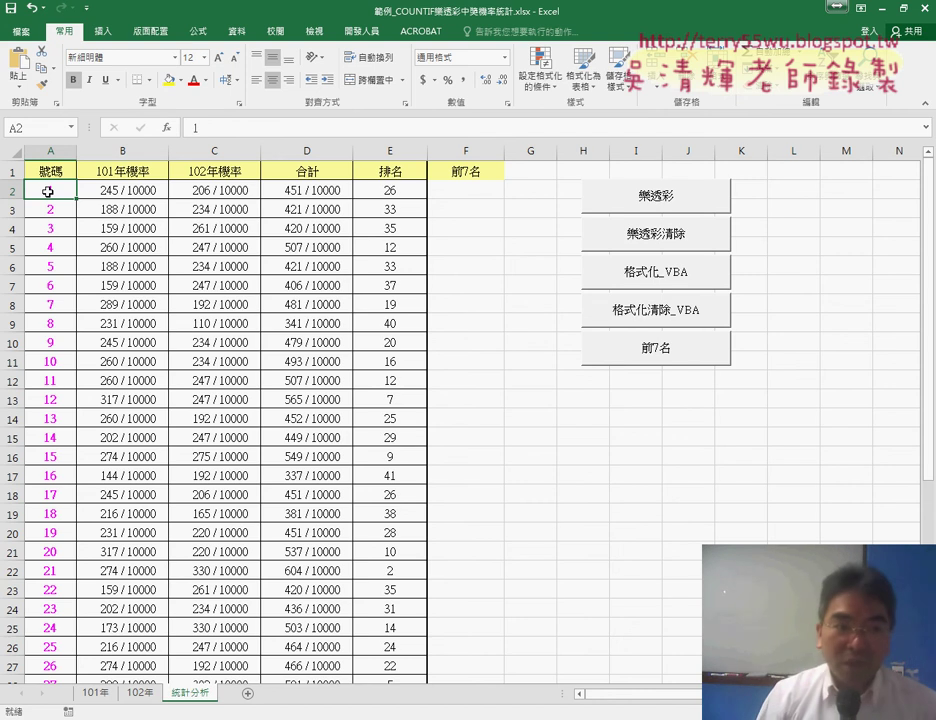
- Select A2:A43 and begin a new 'Format only cells that contain' rule
{"action": "key", "text": "ctrl+shift+Down"}
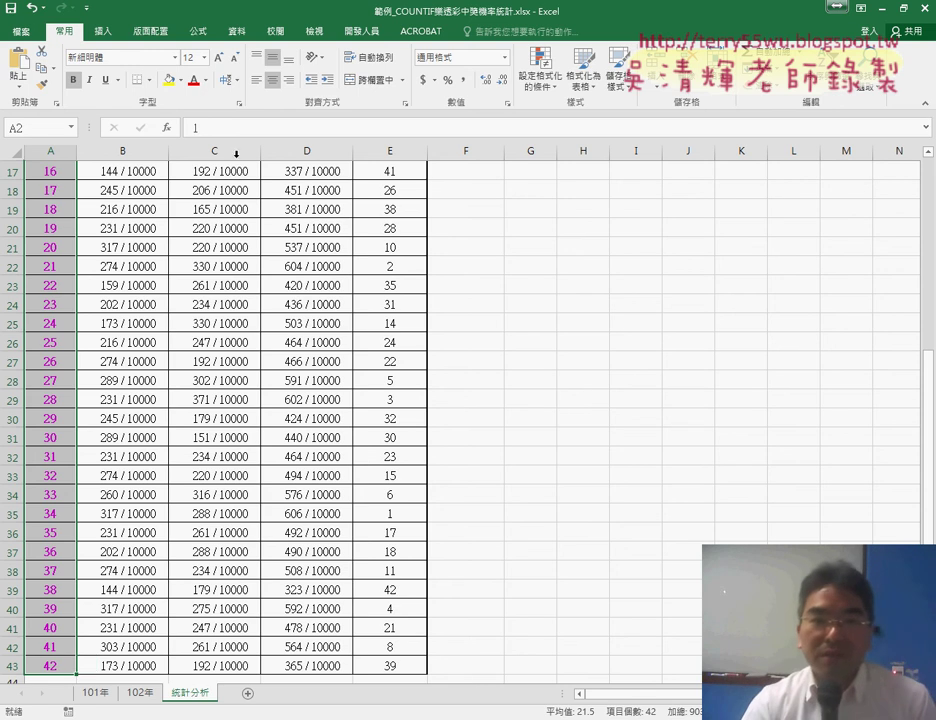
{"action": "left_click", "coordinate": [540, 68]}
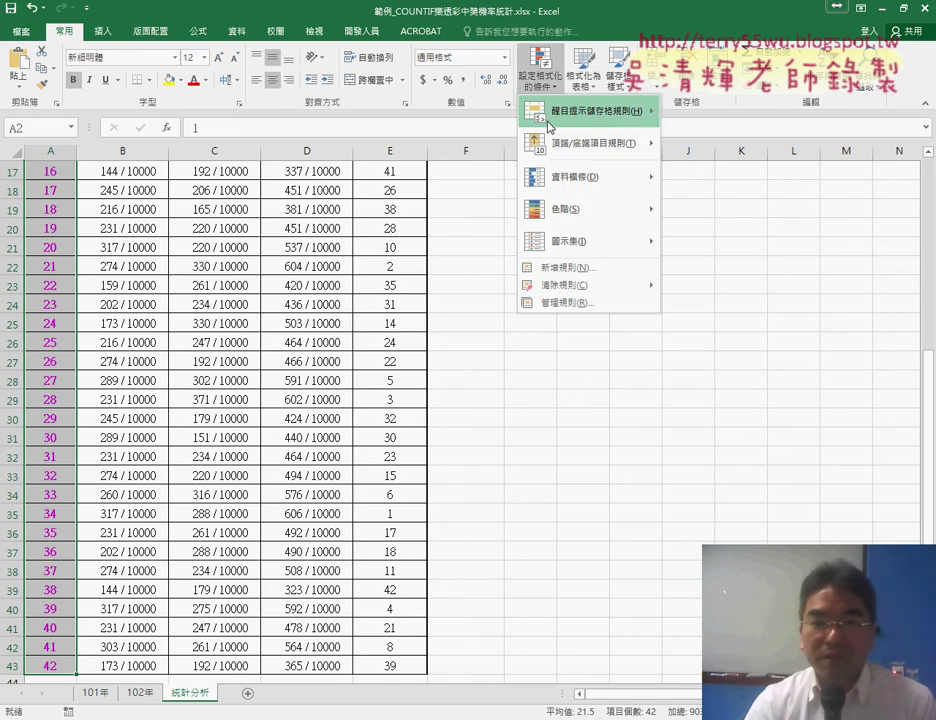
{"action": "left_click", "coordinate": [561, 282]}
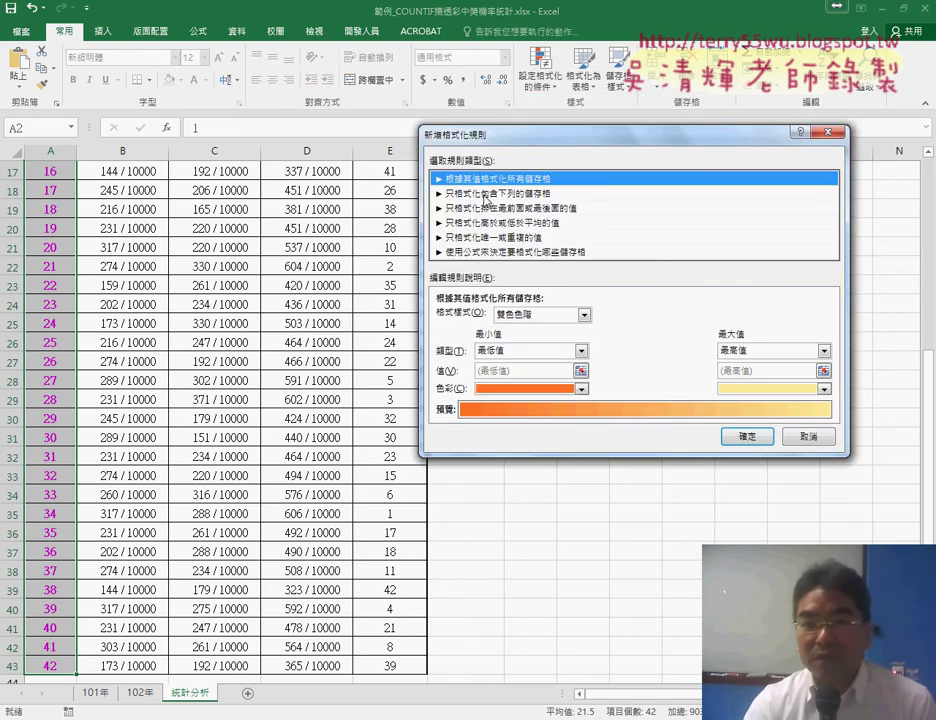
{"action": "left_click", "coordinate": [484, 194]}
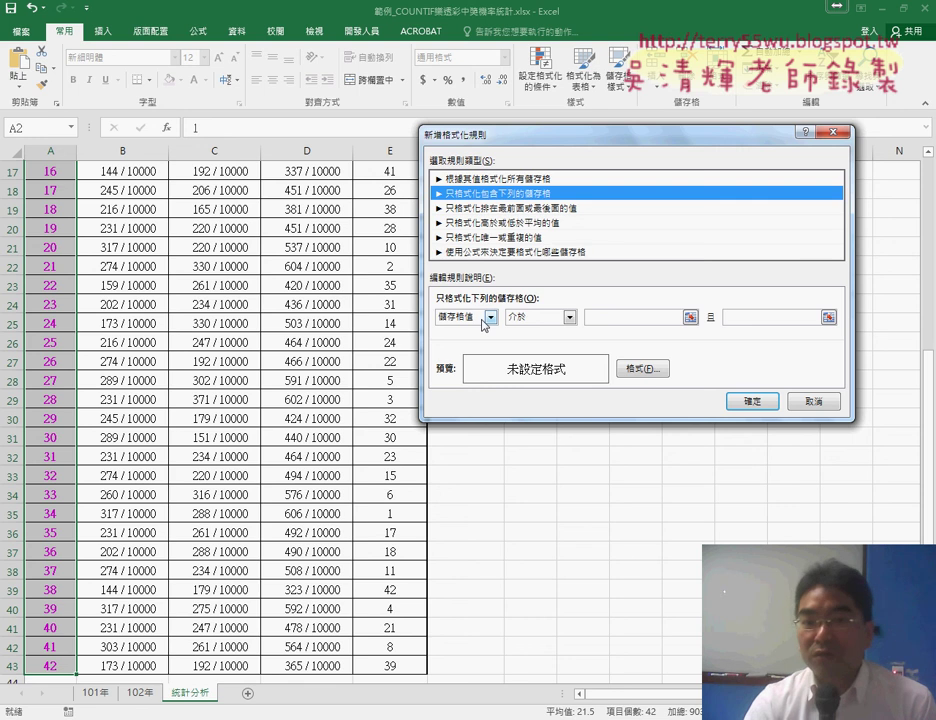
{"action": "left_click_drag", "start_coordinate": [498, 141], "coordinate": [560, 141]}
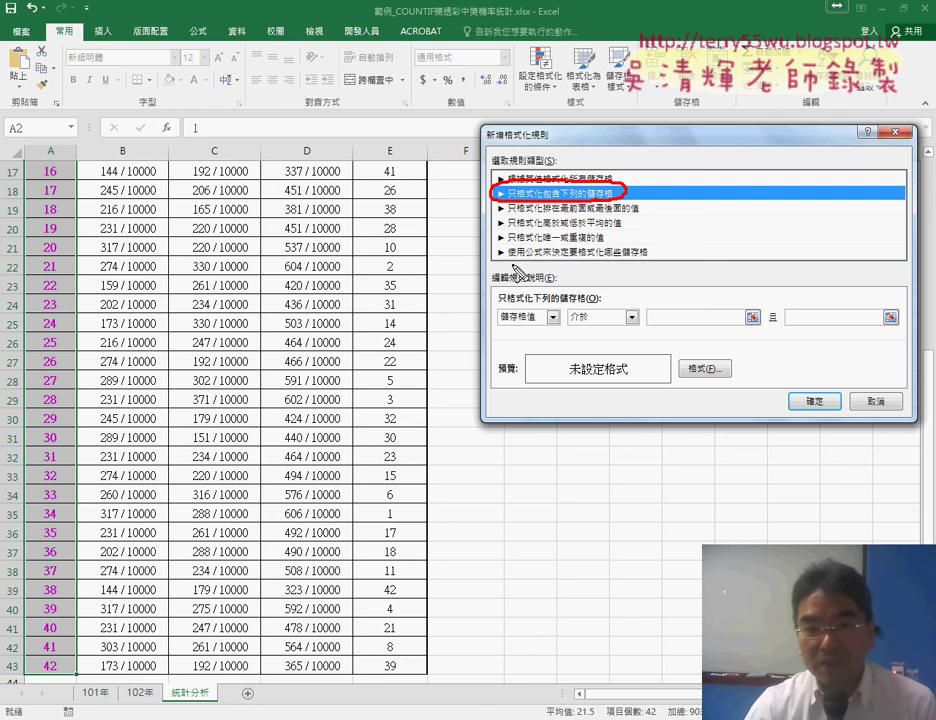
- Mark the formula option in red, then select 'Use a formula to determine which cells to format'
{"action": "mouse_move", "coordinate": [490, 248]}
{"action": "left_mouse_down"}
{"action": "mouse_move", "coordinate": [493, 266]}
{"action": "mouse_move", "coordinate": [492, 244]}
{"action": "left_mouse_up"}
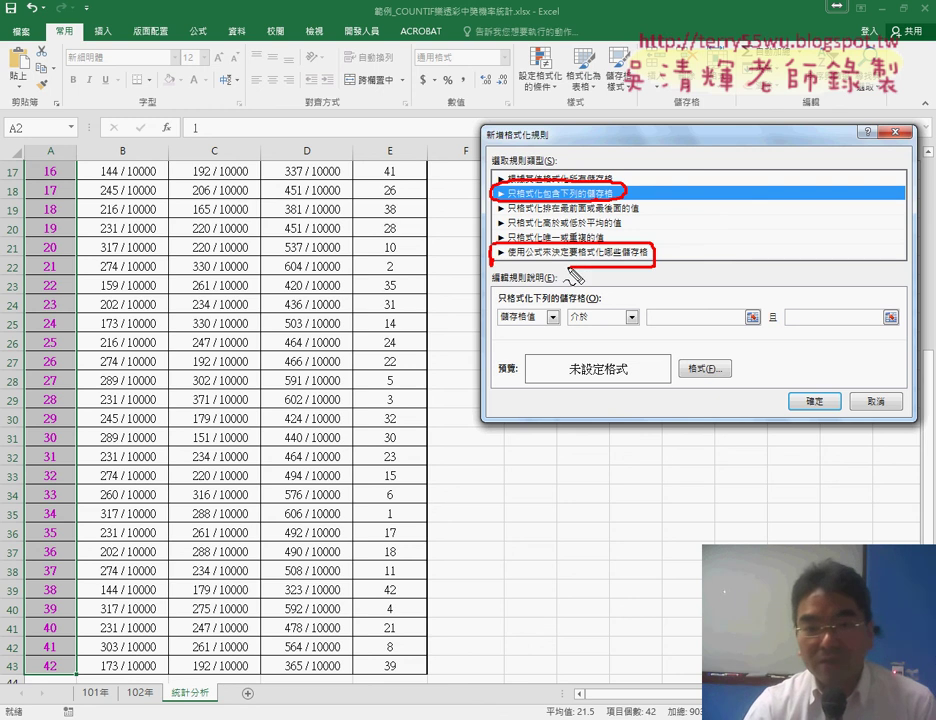
{"action": "mouse_move", "coordinate": [487, 187]}
{"action": "left_mouse_down"}
{"action": "mouse_move", "coordinate": [453, 202]}
{"action": "mouse_move", "coordinate": [486, 268]}
{"action": "mouse_move", "coordinate": [477, 262]}
{"action": "left_mouse_up"}
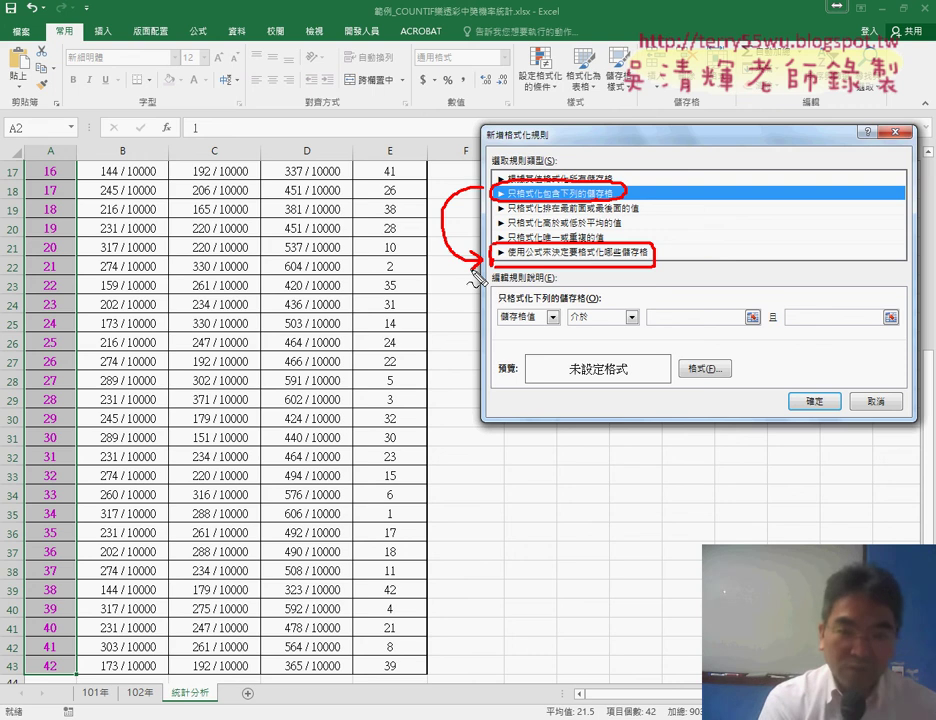
{"action": "key", "text": "Escape"}
{"action": "left_click", "coordinate": [563, 253]}
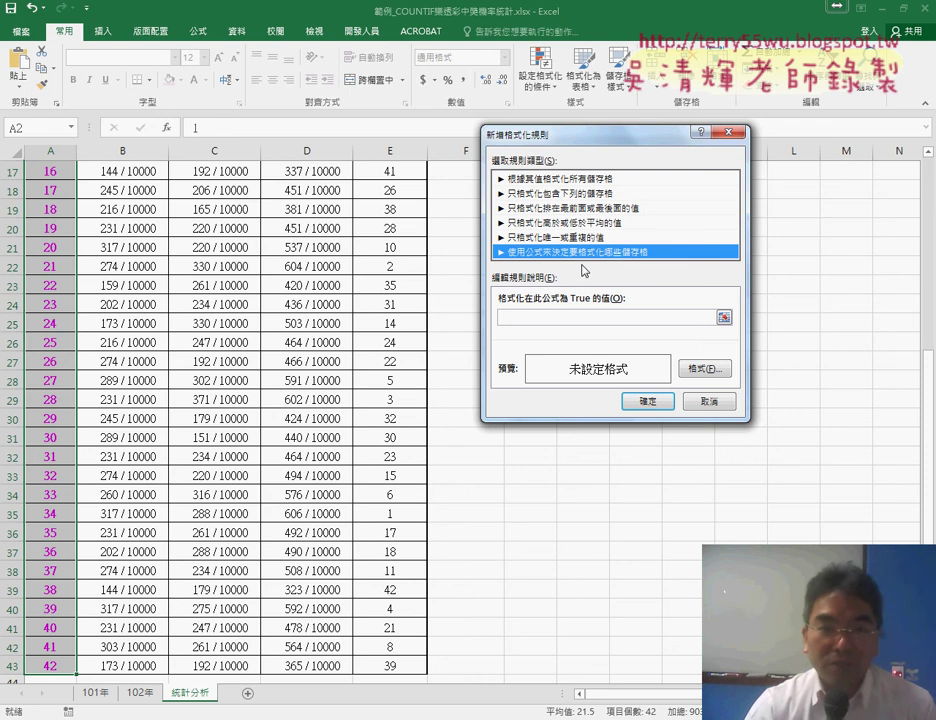
- Enter the rule formula =E2<=7 and bring up its Format fill settings
{"action": "left_click", "coordinate": [532, 318]}
{"action": "left_click_drag", "start_coordinate": [924, 411], "coordinate": [919, 177]}
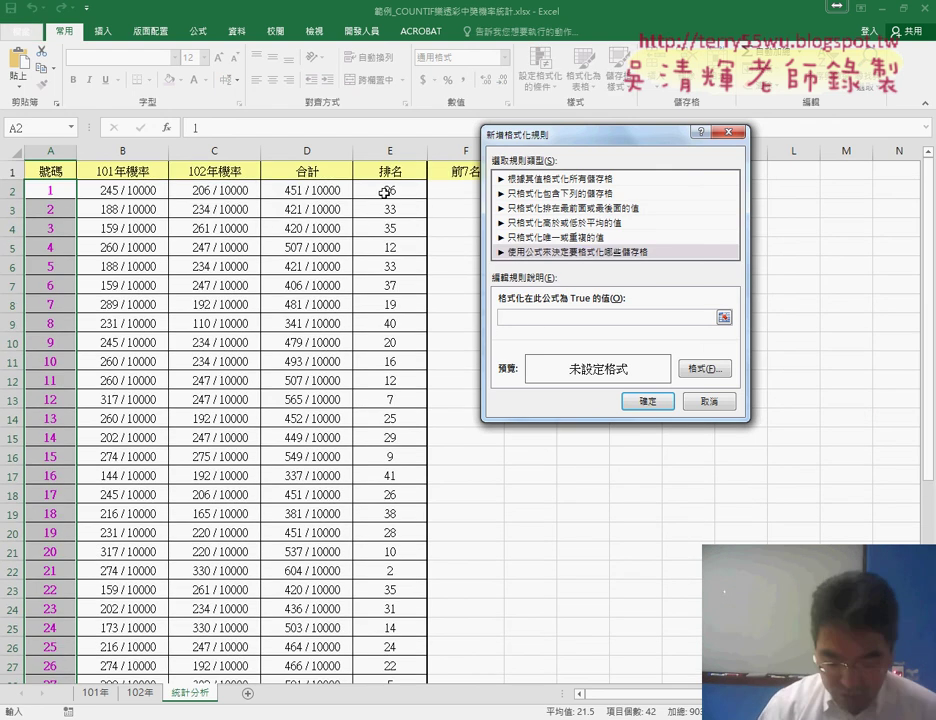
{"action": "type", "text": "="}
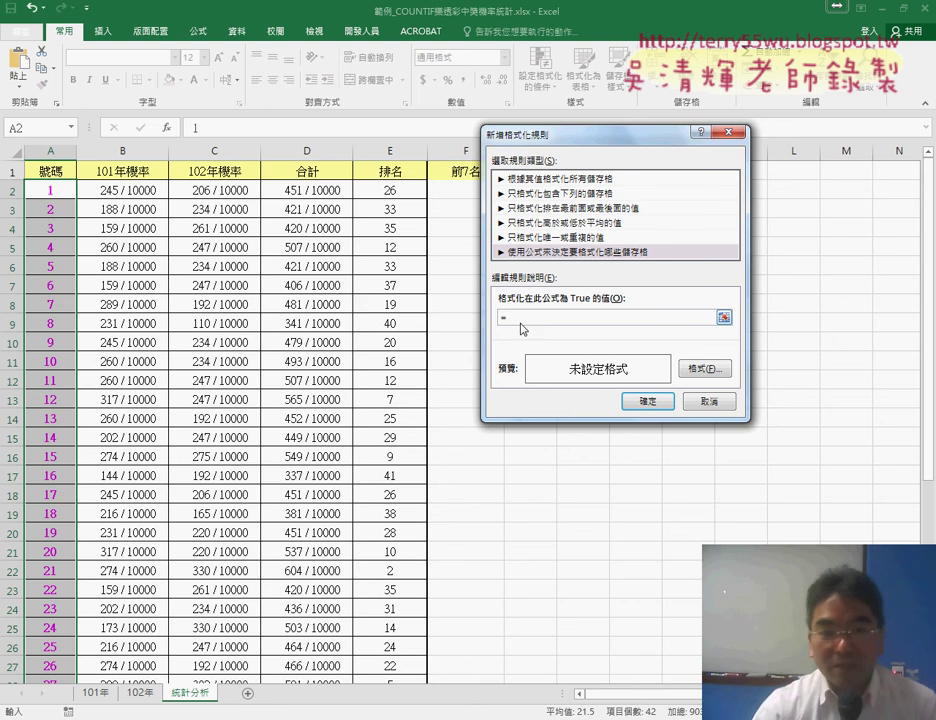
{"action": "type", "text": "E2<"}
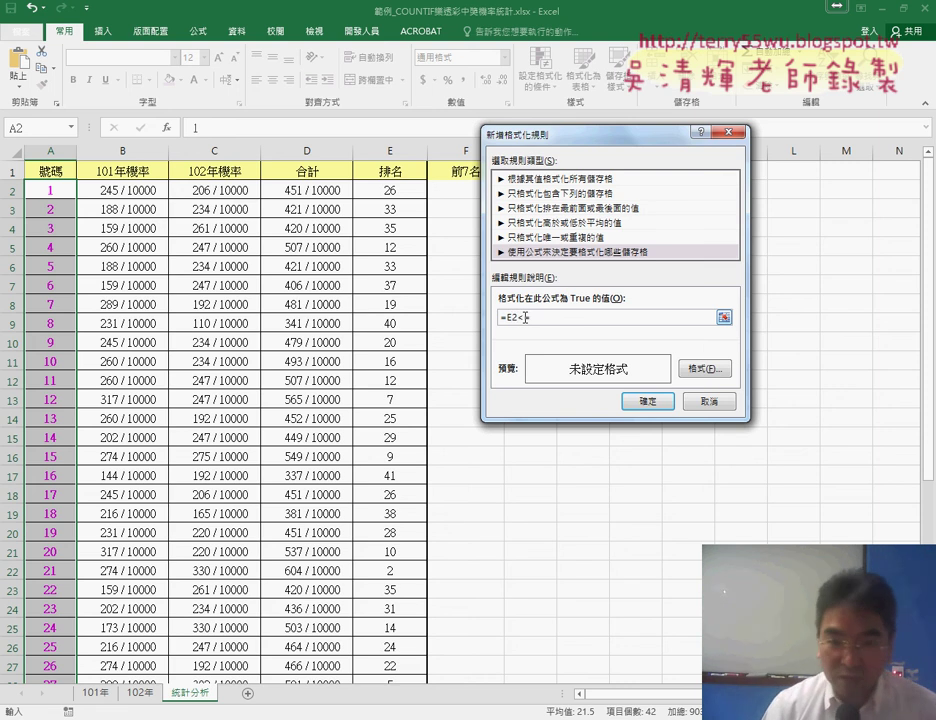
{"action": "type", "text": "=7"}
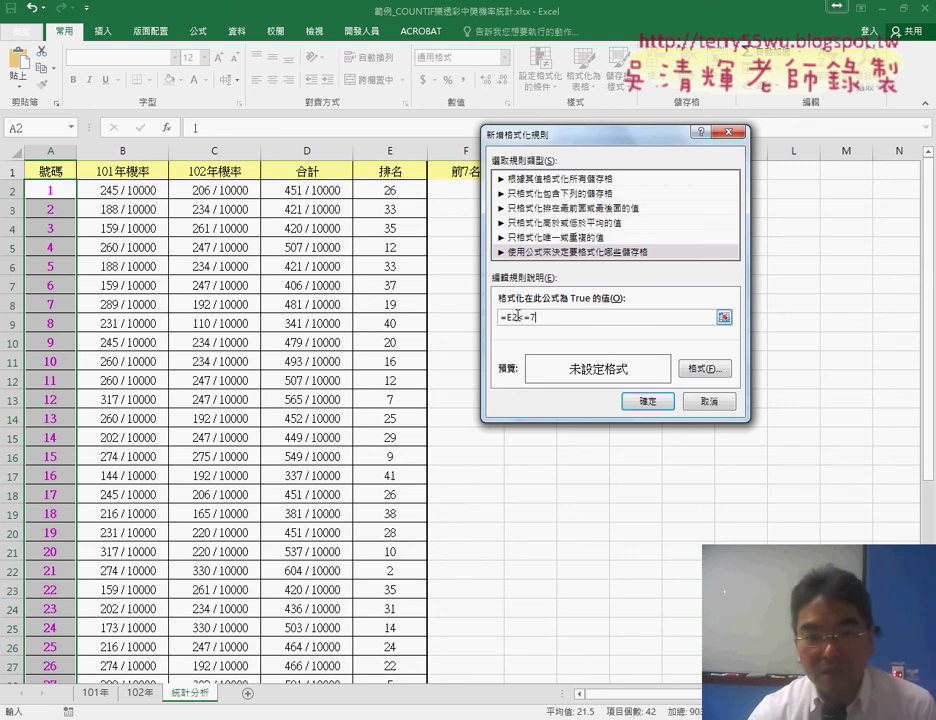
{"action": "left_click_drag", "start_coordinate": [502, 318], "coordinate": [555, 319]}
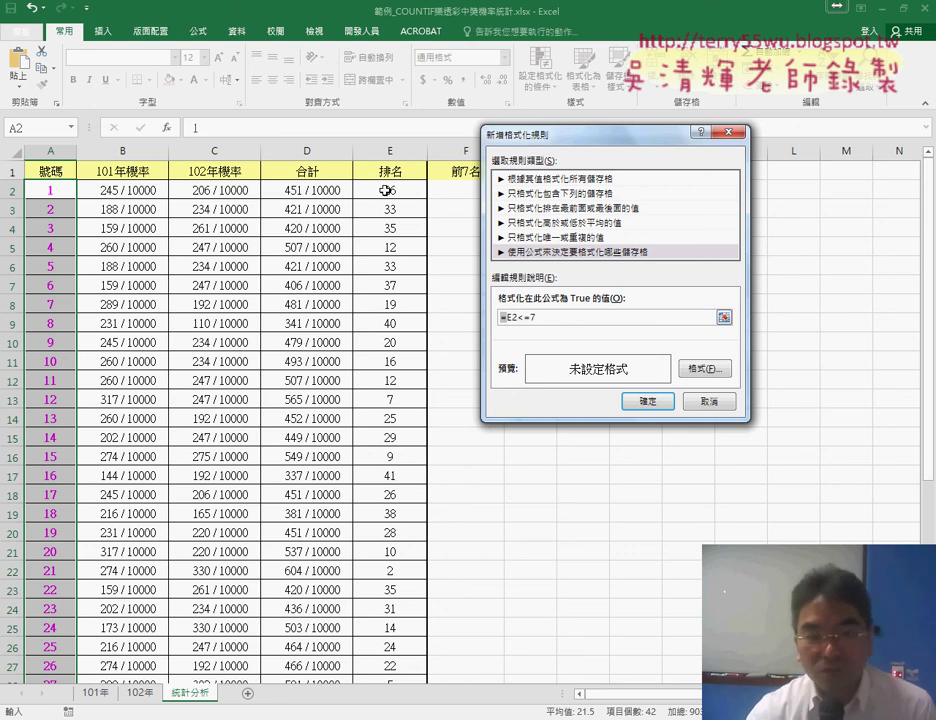
{"action": "left_click", "coordinate": [554, 320]}
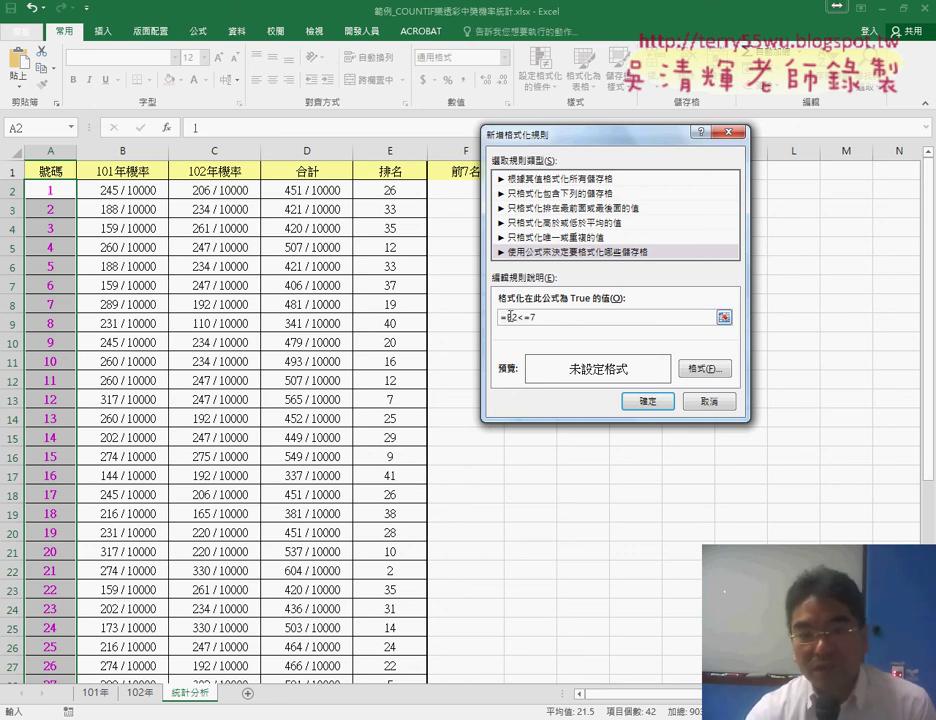
{"action": "double_click", "coordinate": [510, 316]}
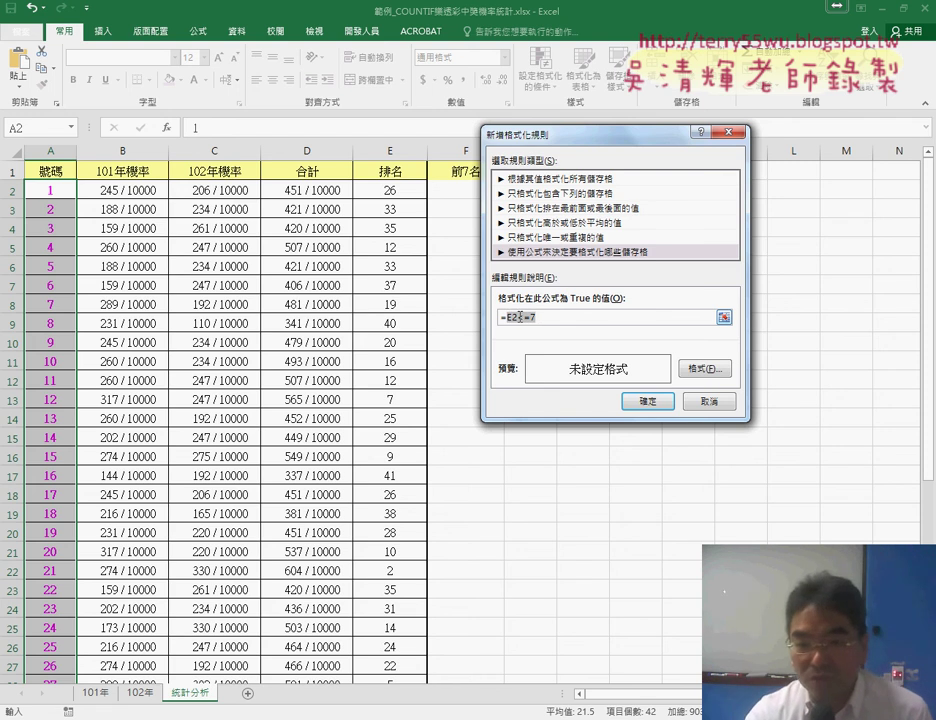
{"action": "left_click", "coordinate": [697, 370]}
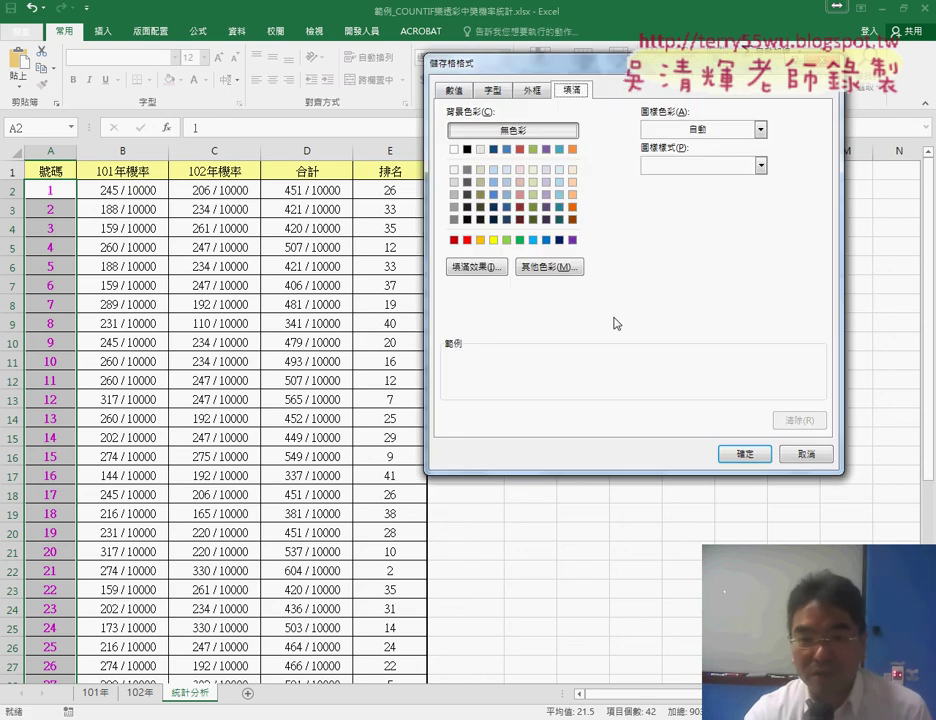
- Choose a yellow fill, then annotate how rank E2 relates to number A2 down column A
{"action": "left_click", "coordinate": [493, 241]}
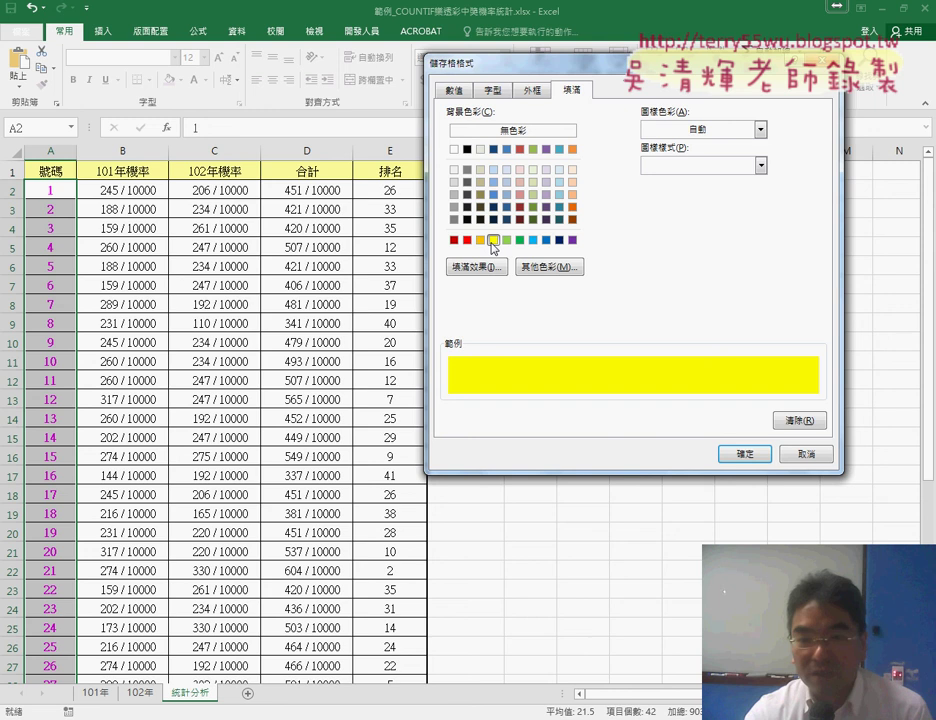
{"action": "left_click", "coordinate": [745, 454]}
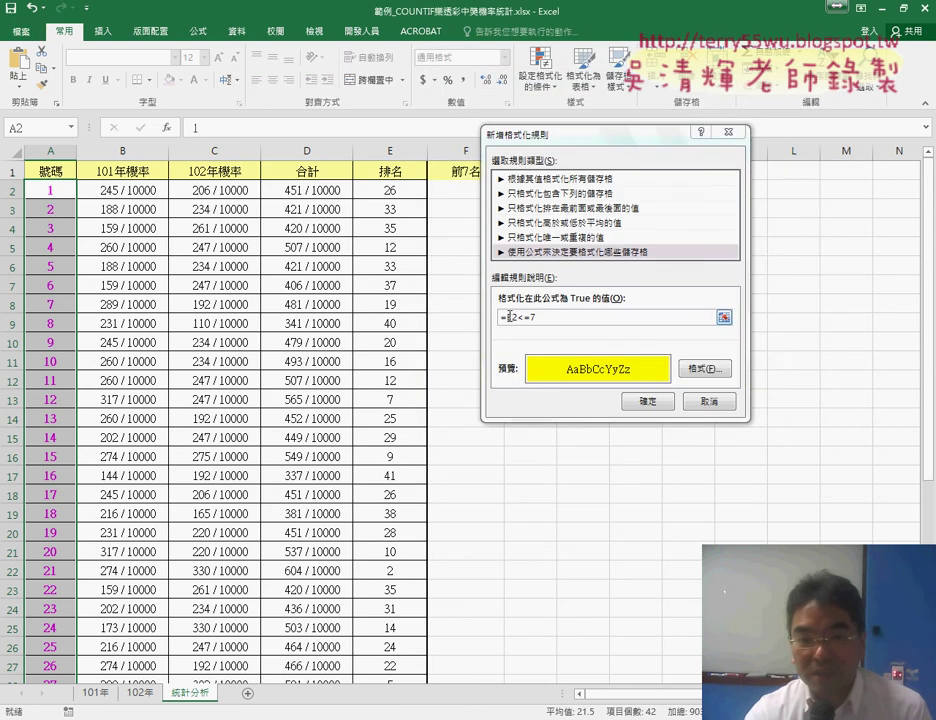
{"action": "left_click_drag", "start_coordinate": [509, 317], "coordinate": [547, 317]}
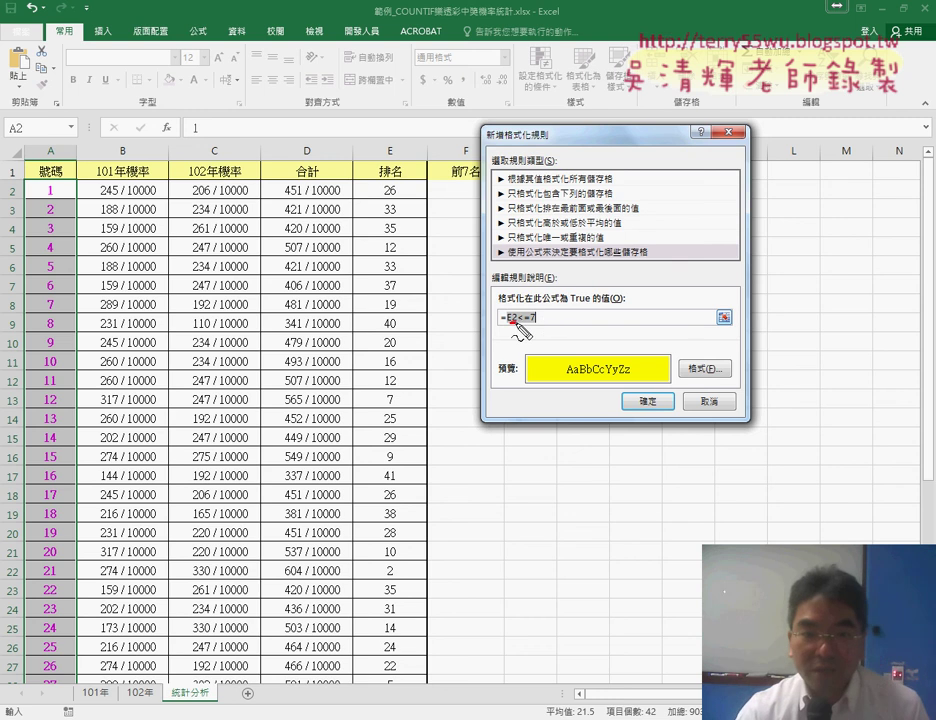
{"action": "mouse_move", "coordinate": [374, 193]}
{"action": "left_mouse_down"}
{"action": "mouse_move", "coordinate": [399, 203]}
{"action": "mouse_move", "coordinate": [402, 262]}
{"action": "left_mouse_up"}
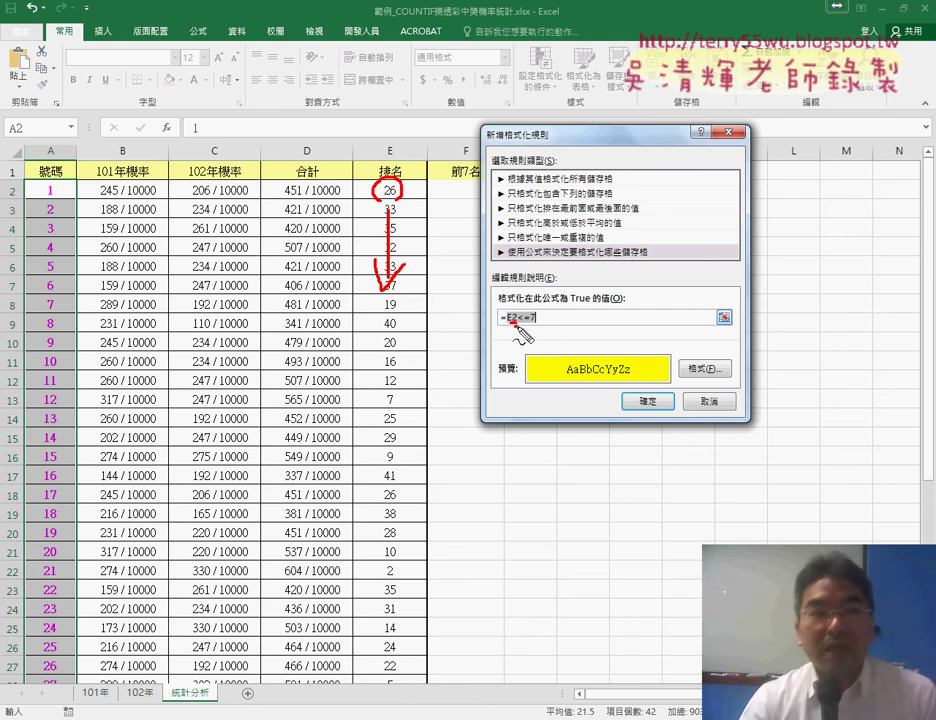
{"action": "left_click_drag", "start_coordinate": [55, 183], "coordinate": [53, 210]}
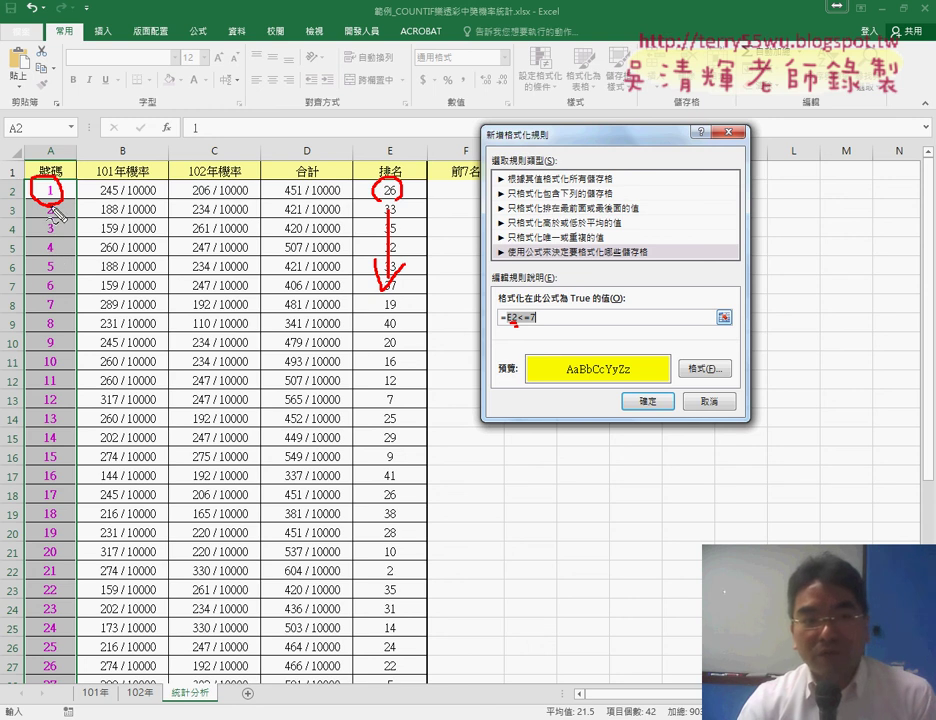
{"action": "mouse_move", "coordinate": [42, 205]}
{"action": "left_mouse_down"}
{"action": "mouse_move", "coordinate": [42, 298]}
{"action": "mouse_move", "coordinate": [52, 272]}
{"action": "left_mouse_up"}
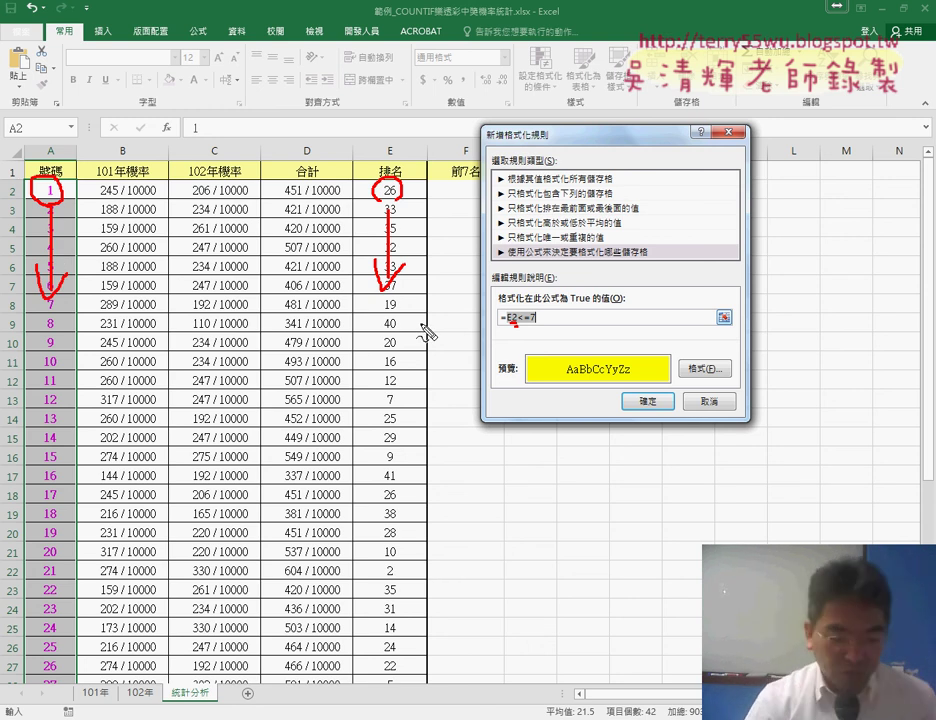
{"action": "key", "text": "Escape"}
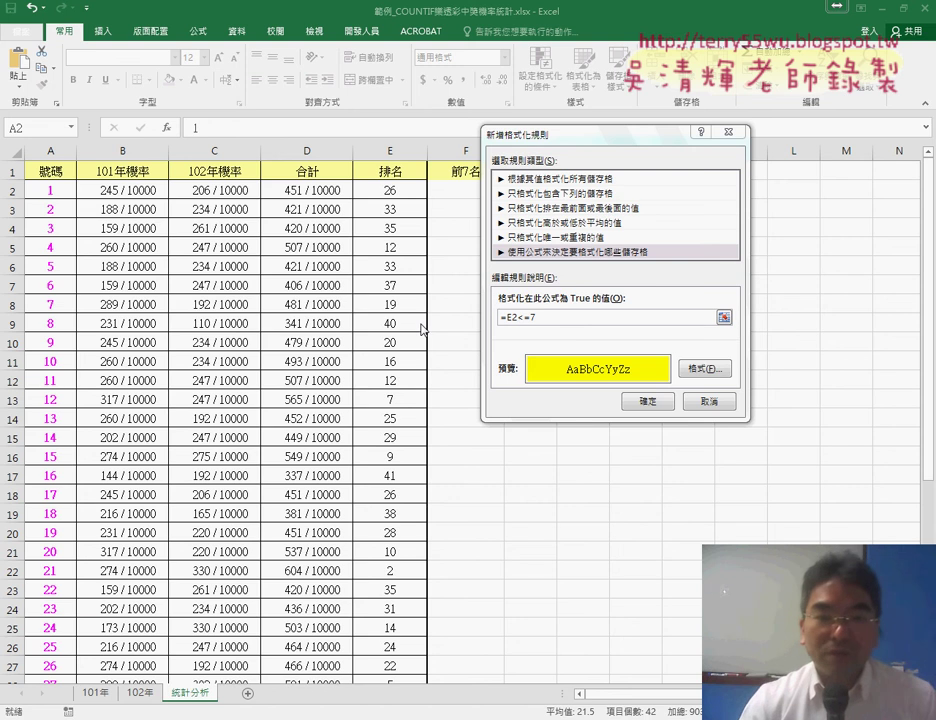
- Apply the =E2<=7 yellow rule and check E13 and the highlighted 12 in A13
{"action": "left_click", "coordinate": [509, 318]}
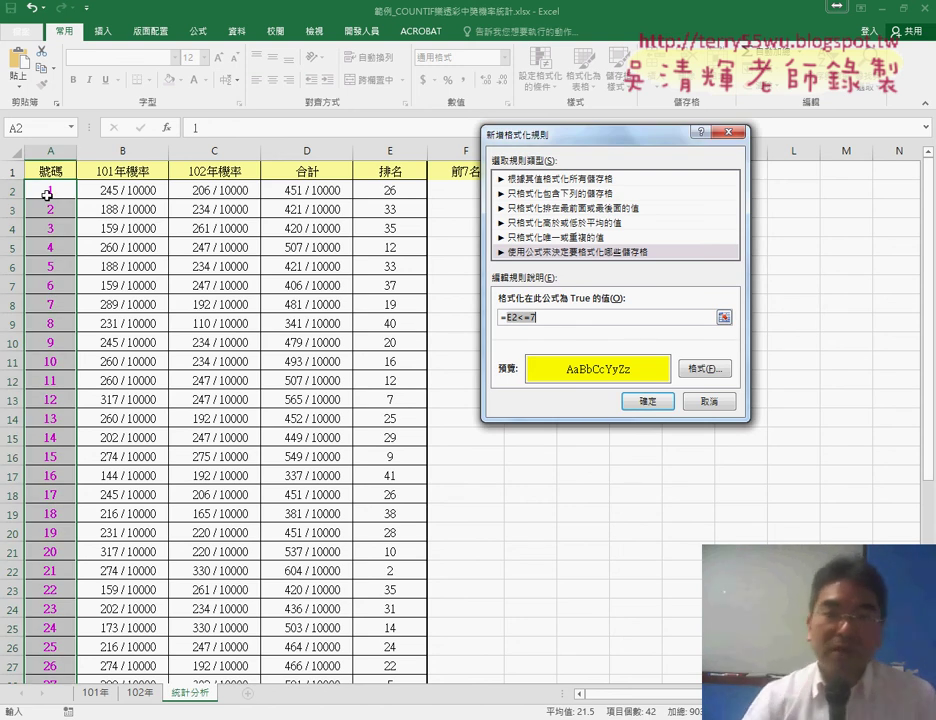
{"action": "left_click", "coordinate": [652, 402]}
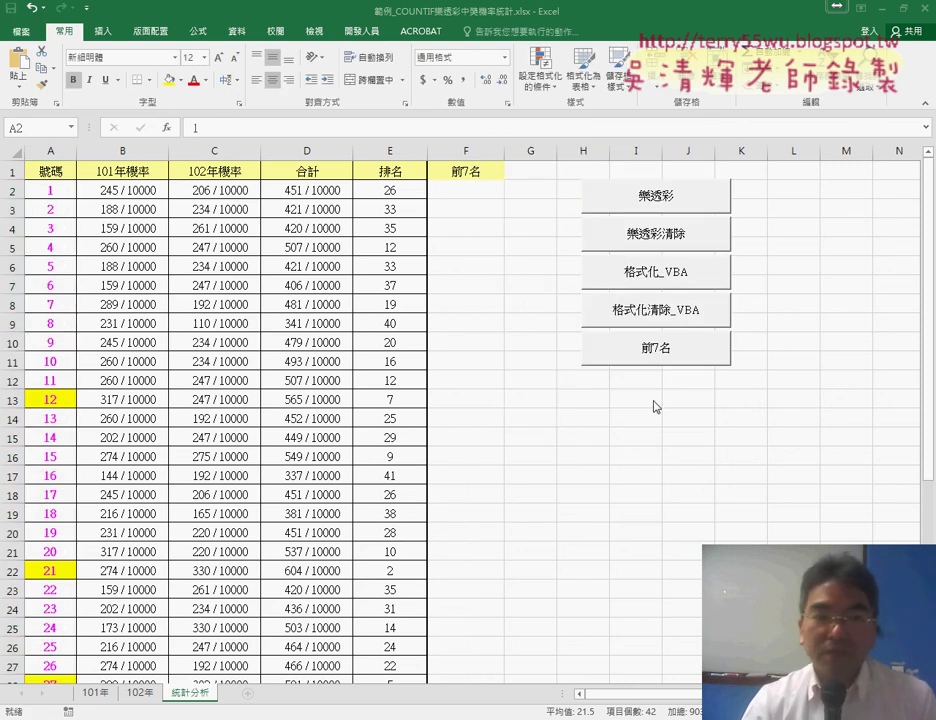
{"action": "left_click", "coordinate": [407, 400]}
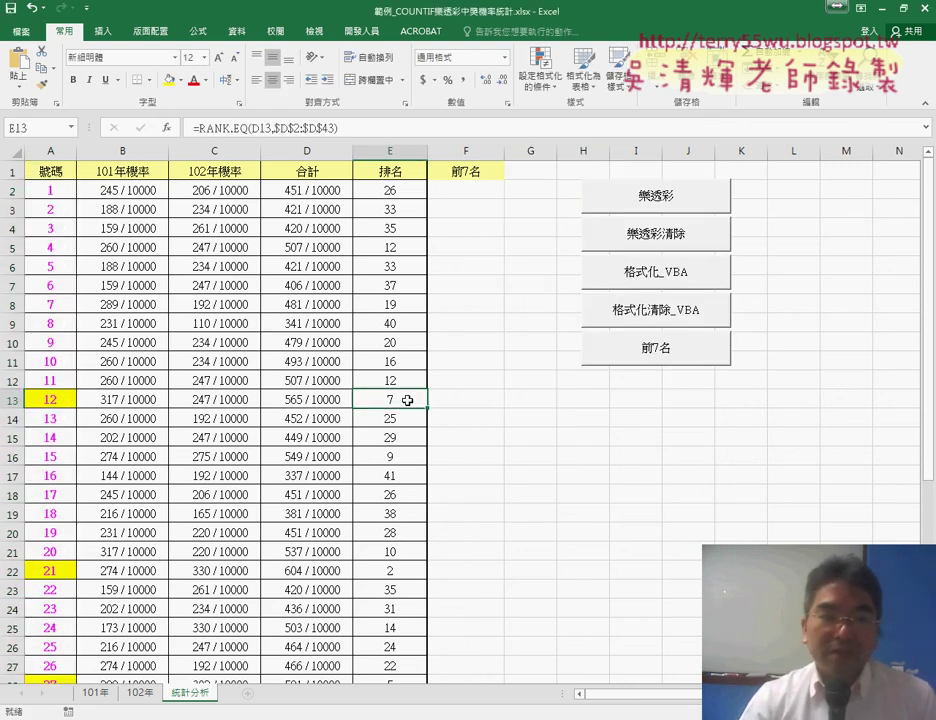
{"action": "left_click", "coordinate": [58, 400]}
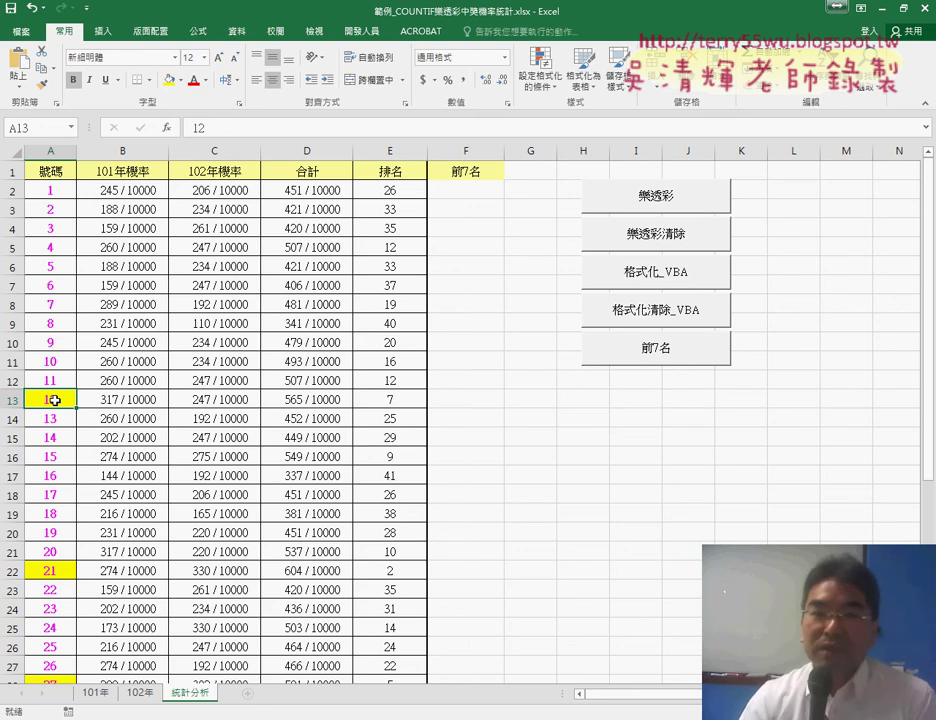
- Reopen a new formula-based rule, then cancel the New Formatting Rule window
{"action": "left_click", "coordinate": [540, 75]}
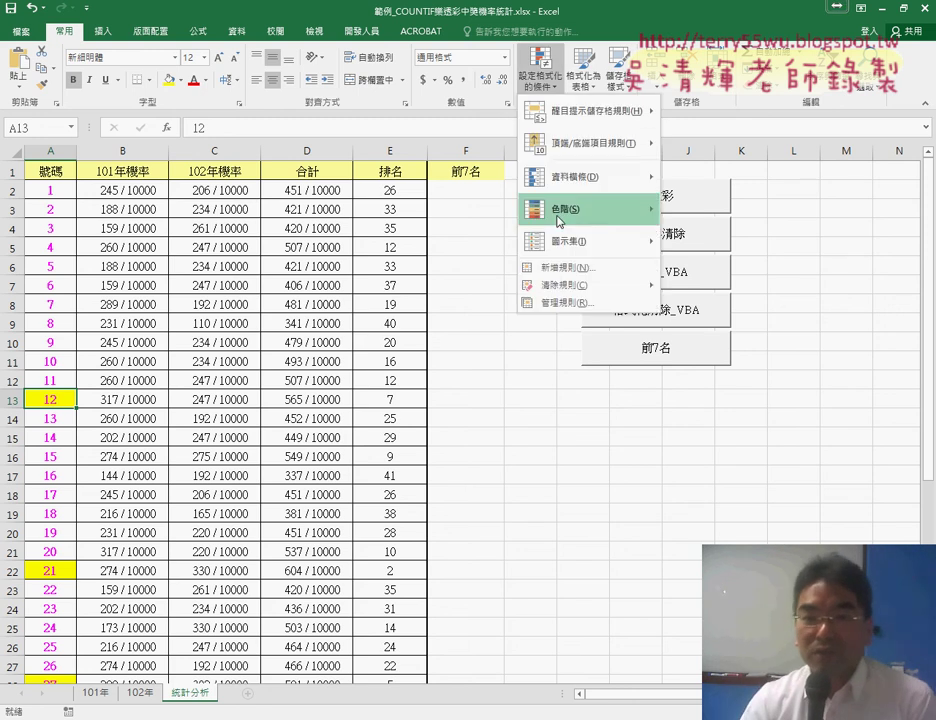
{"action": "key", "text": "Escape"}
{"action": "left_click", "coordinate": [455, 235]}
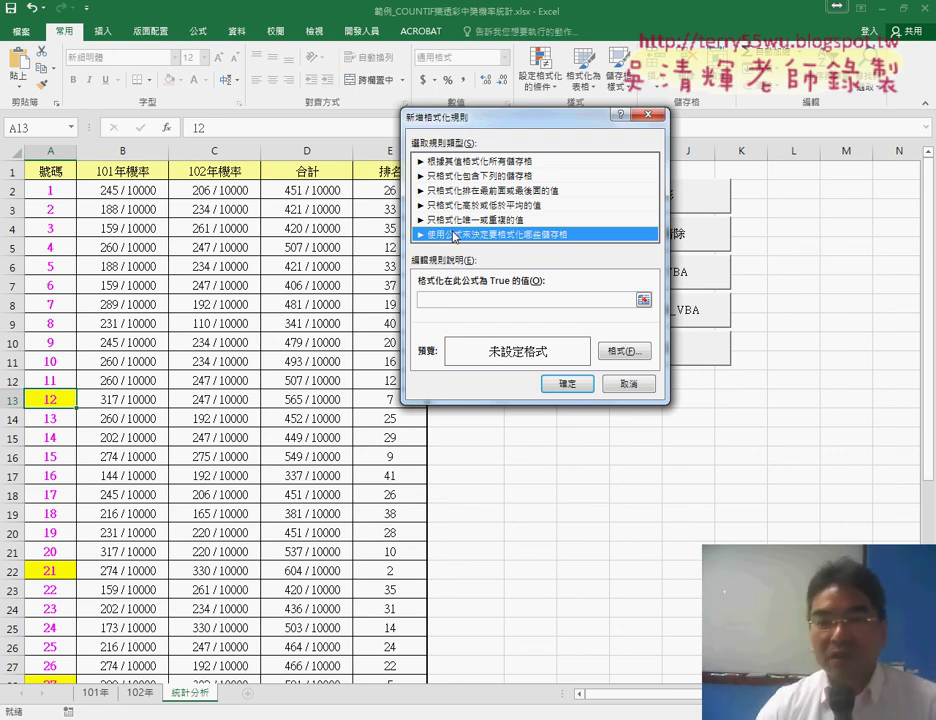
{"action": "left_click", "coordinate": [630, 385]}
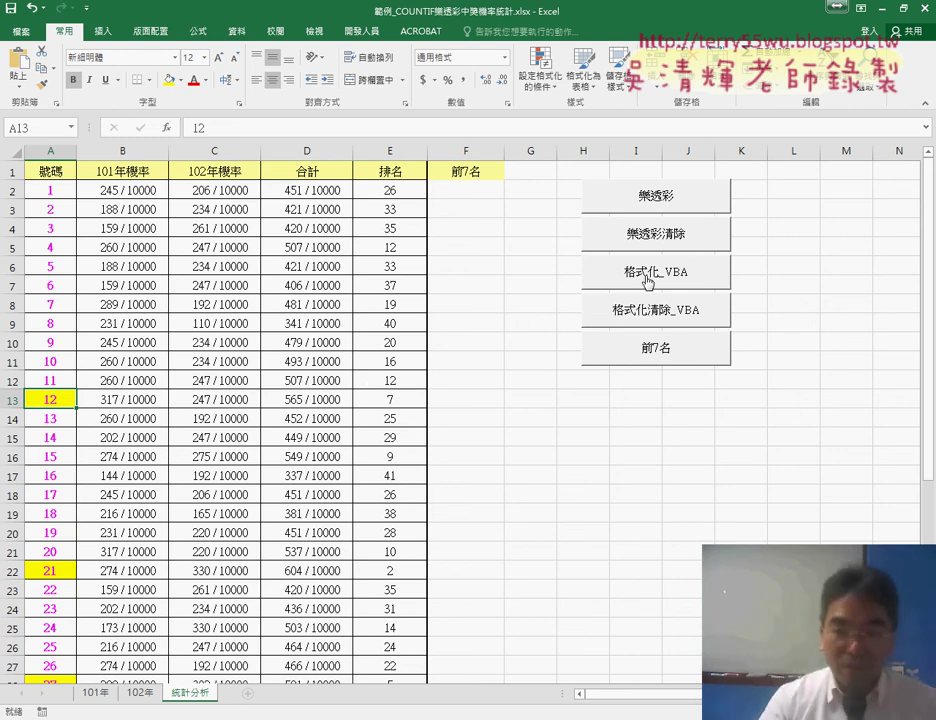
{"action": "left_click_drag", "start_coordinate": [600, 388], "coordinate": [615, 397]}
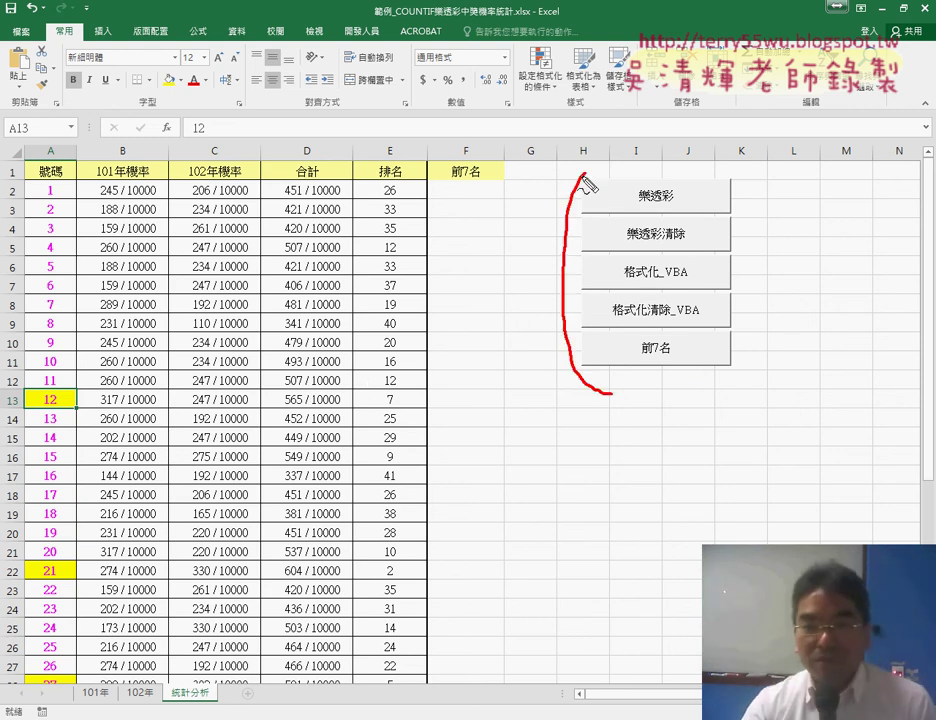
{"action": "mouse_move", "coordinate": [430, 326]}
{"action": "left_mouse_down"}
{"action": "mouse_move", "coordinate": [540, 300]}
{"action": "mouse_move", "coordinate": [548, 325]}
{"action": "left_mouse_up"}
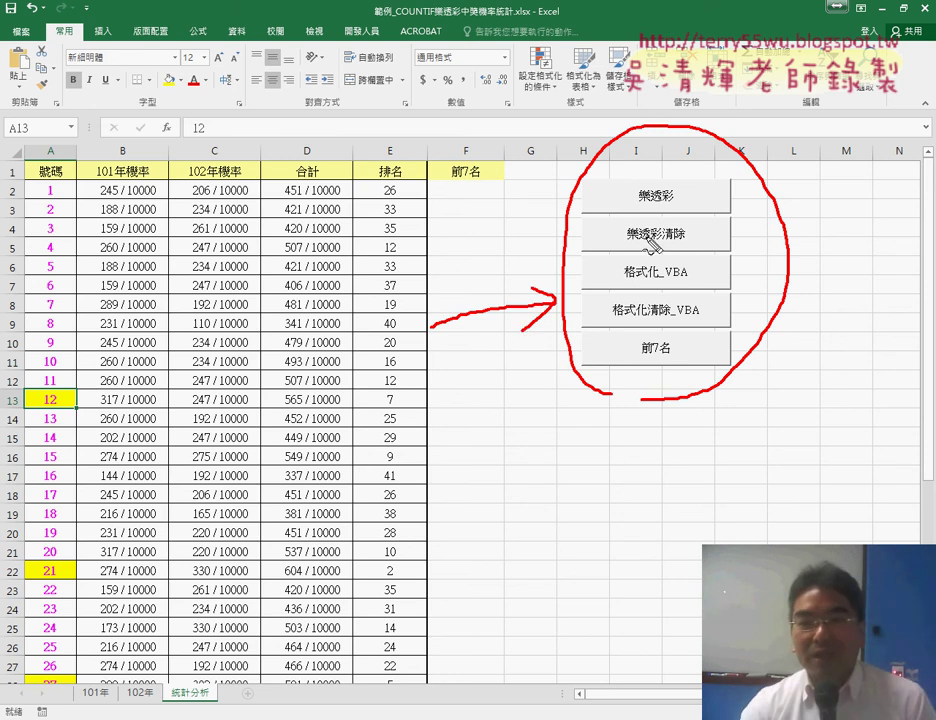
{"action": "left_click_drag", "start_coordinate": [646, 238], "coordinate": [680, 240]}
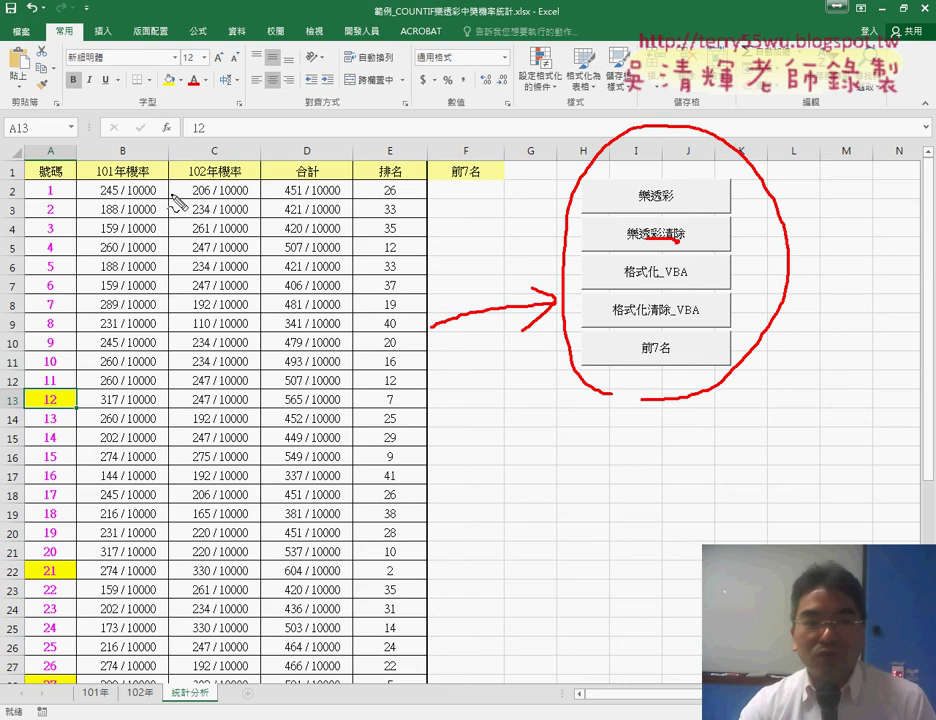
{"action": "left_click_drag", "start_coordinate": [122, 134], "coordinate": [120, 137]}
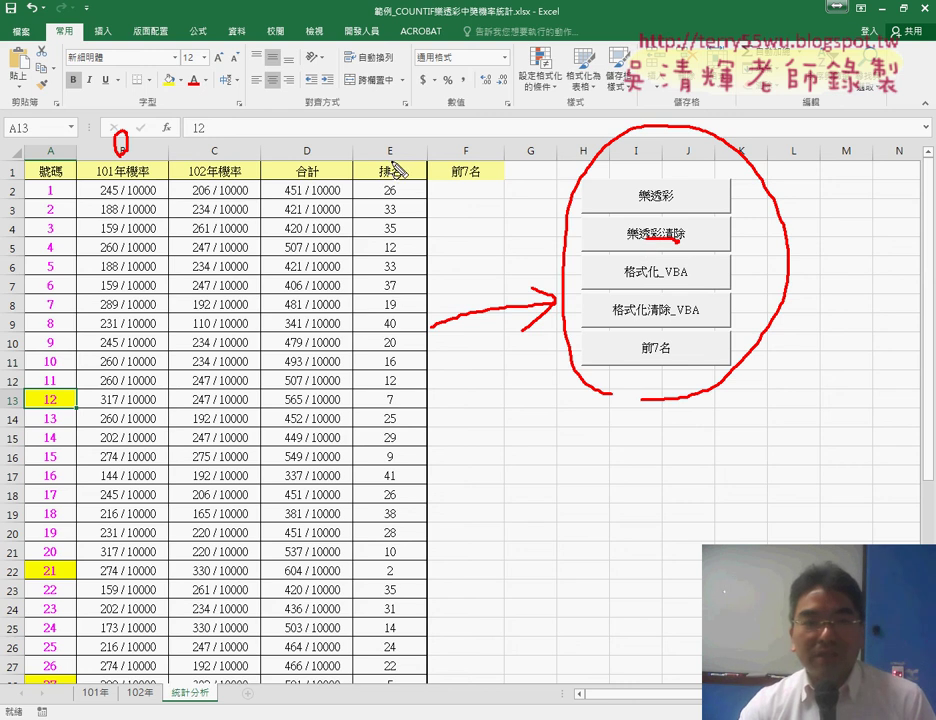
{"action": "left_click_drag", "start_coordinate": [390, 139], "coordinate": [392, 141]}
{"action": "left_click_drag", "start_coordinate": [260, 240], "coordinate": [180, 326]}
{"action": "left_click_drag", "start_coordinate": [184, 252], "coordinate": [265, 325]}
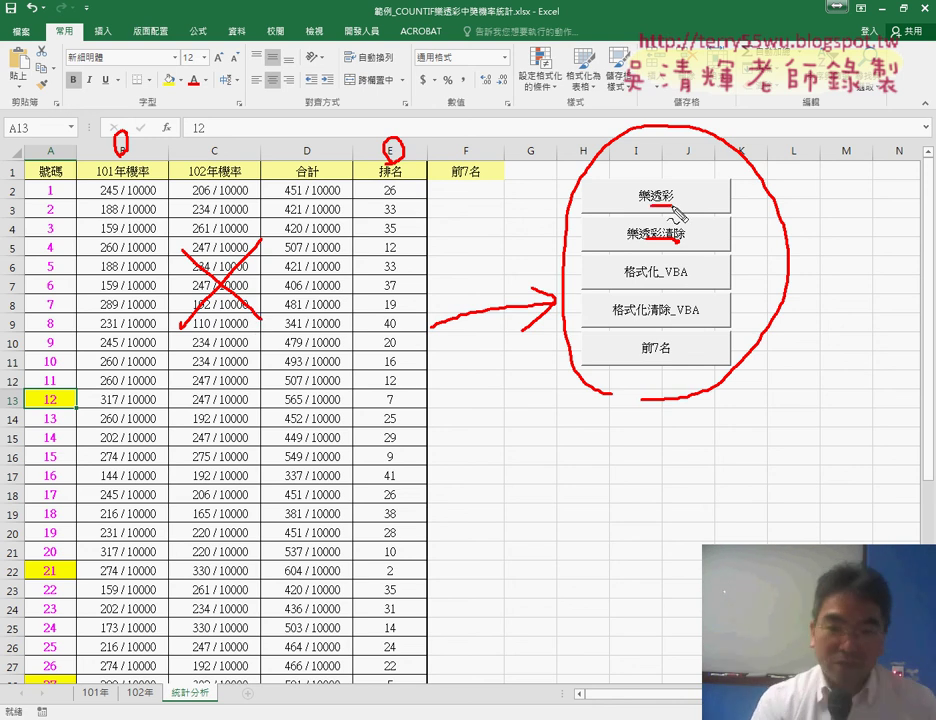
{"action": "key", "text": "Escape"}
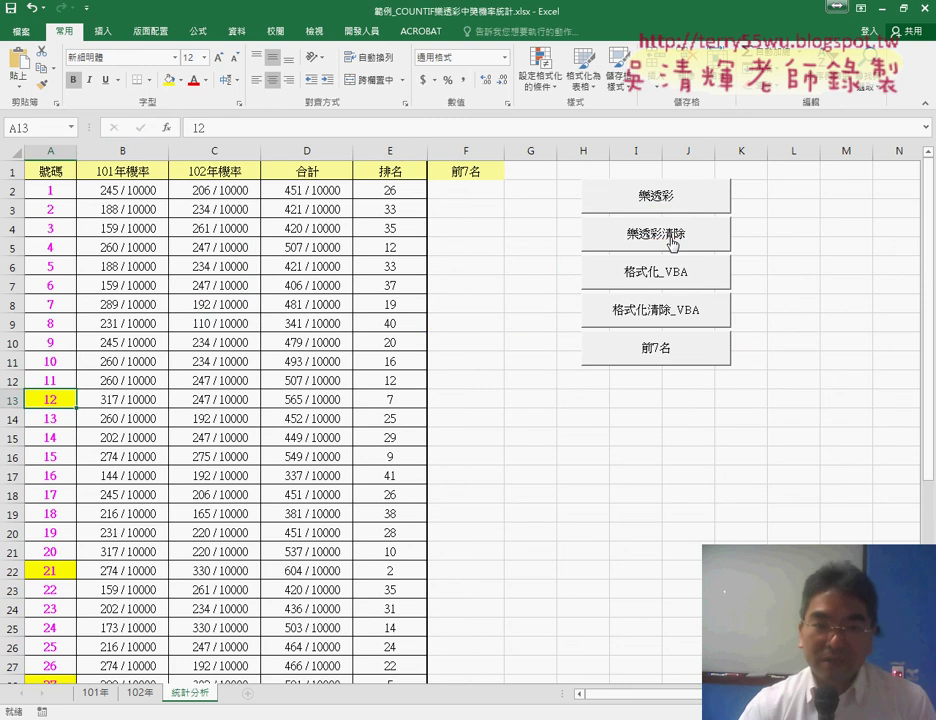
- Run 樂透彩清除, clear conditional formatting from selection and entire sheet, then run 樂透彩
{"action": "left_click", "coordinate": [678, 241]}
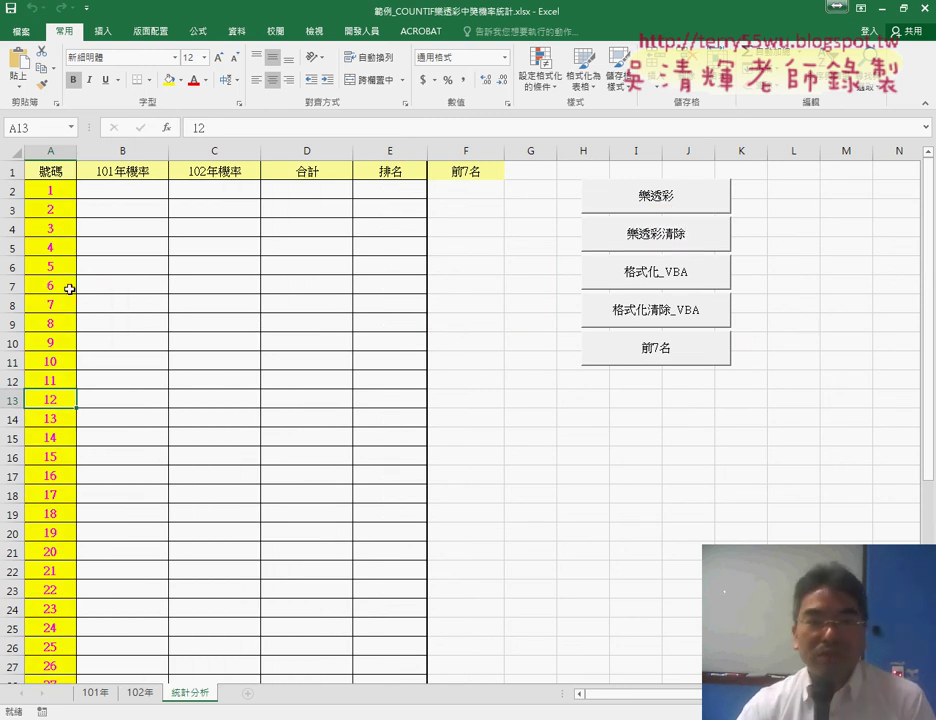
{"action": "left_click", "coordinate": [540, 72]}
{"action": "mouse_move", "coordinate": [563, 285]}
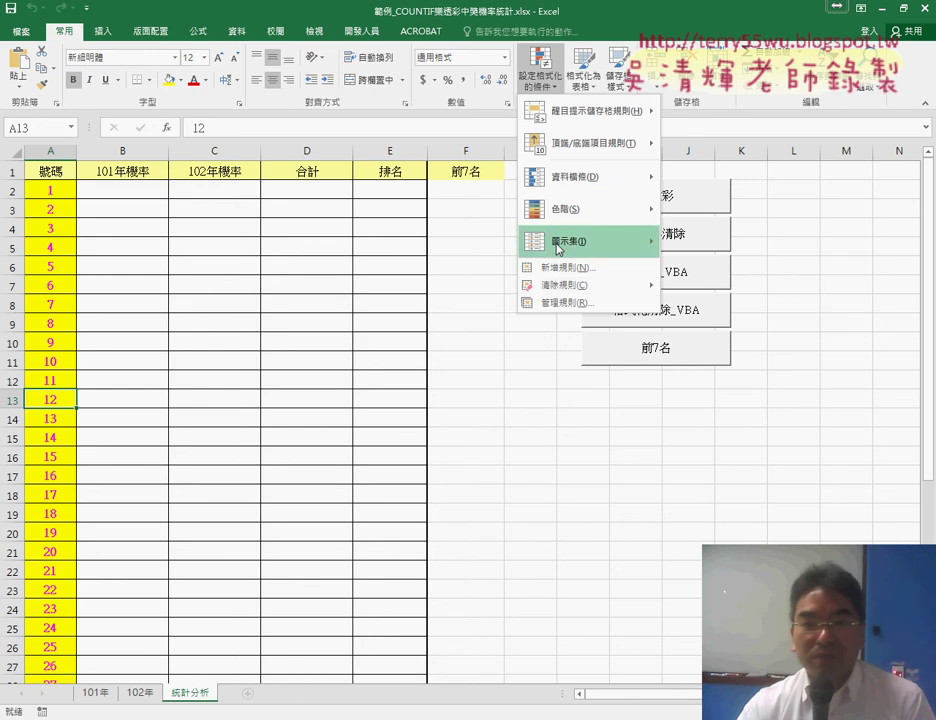
{"action": "left_click", "coordinate": [710, 287]}
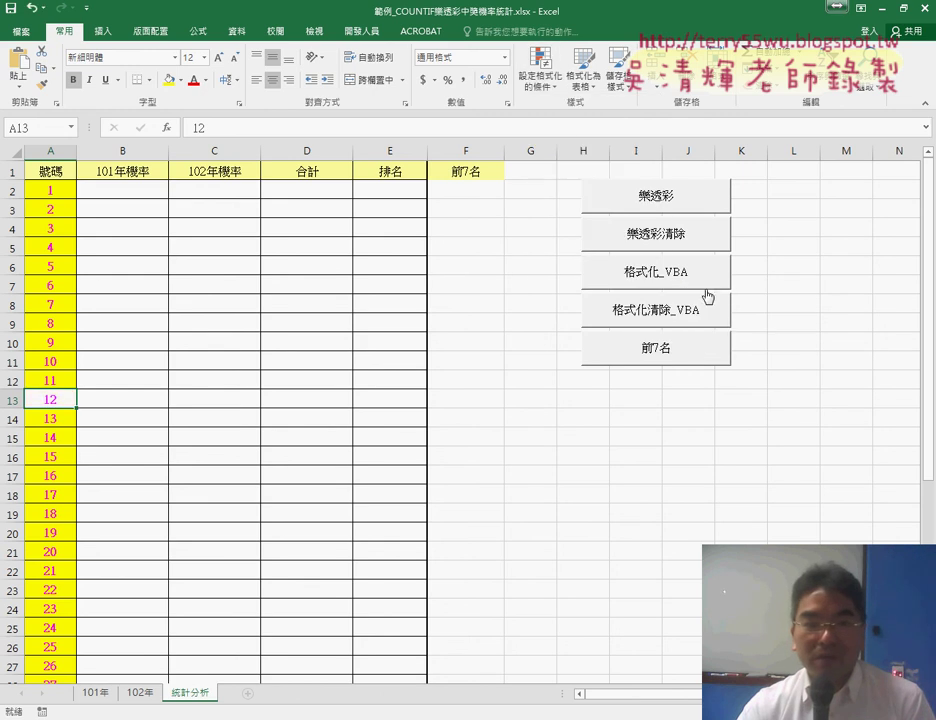
{"action": "left_click", "coordinate": [540, 72]}
{"action": "mouse_move", "coordinate": [564, 285]}
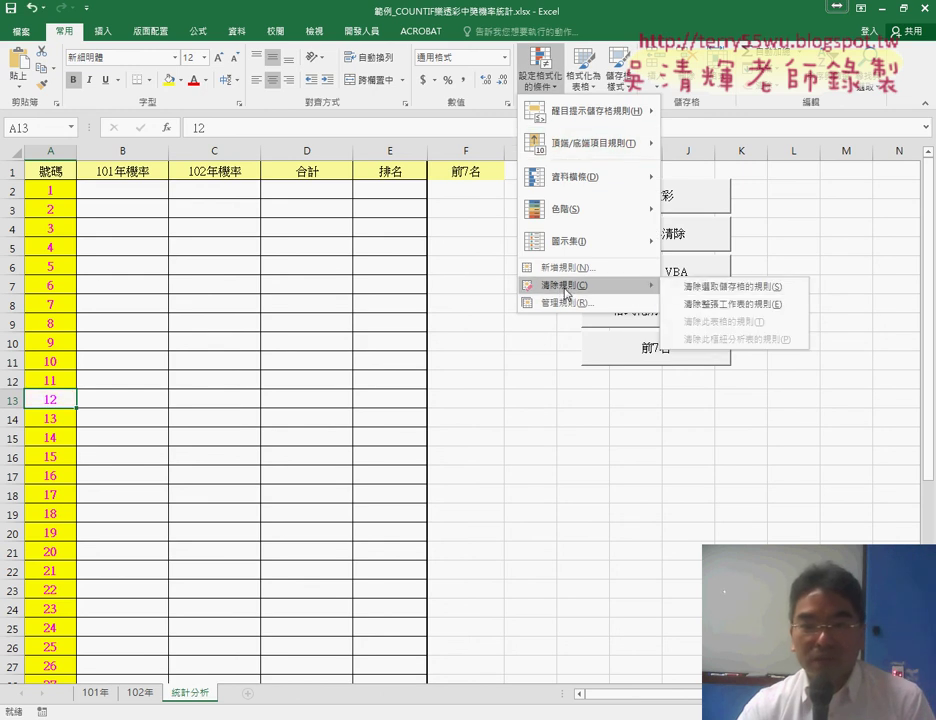
{"action": "left_click", "coordinate": [712, 304]}
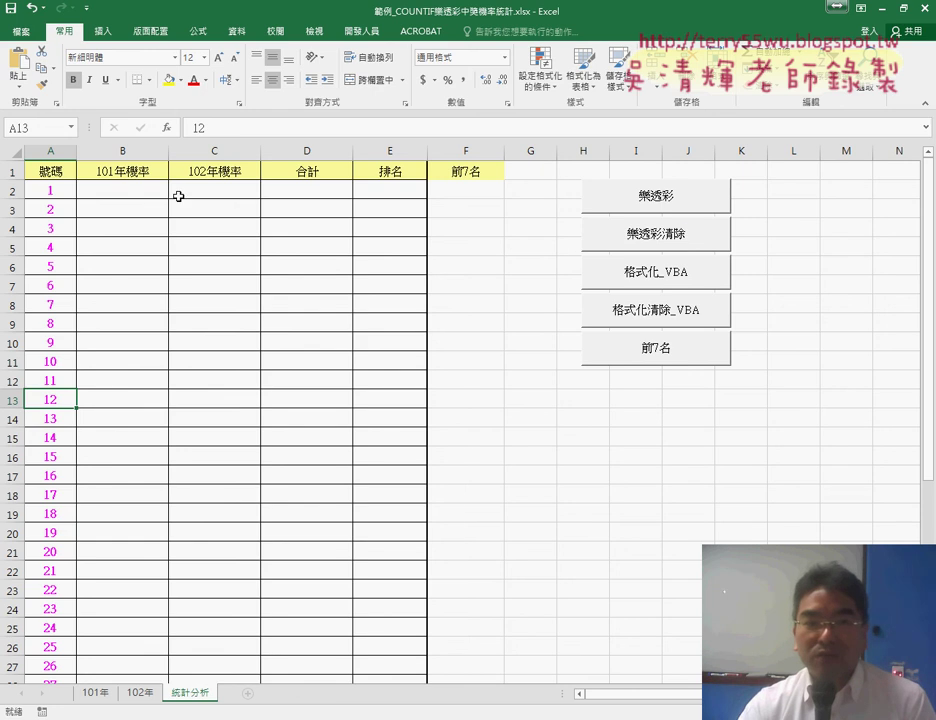
{"action": "left_click", "coordinate": [638, 206]}
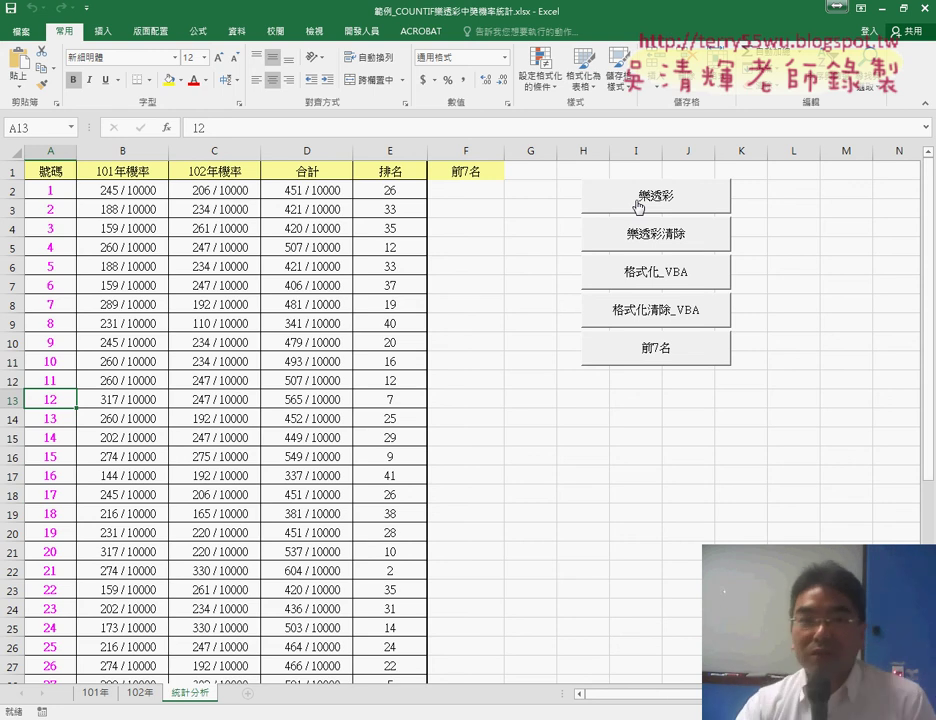
{"action": "left_click", "coordinate": [121, 189]}
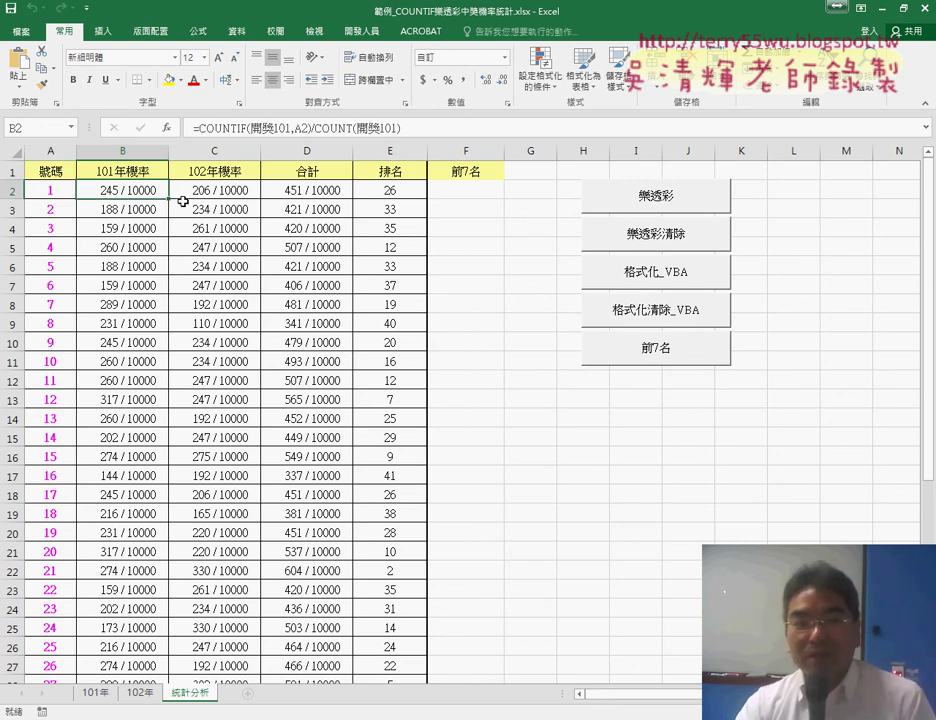
{"action": "left_click", "coordinate": [121, 209]}
{"action": "left_click", "coordinate": [121, 228]}
{"action": "left_click", "coordinate": [121, 247]}
{"action": "left_click", "coordinate": [136, 190]}
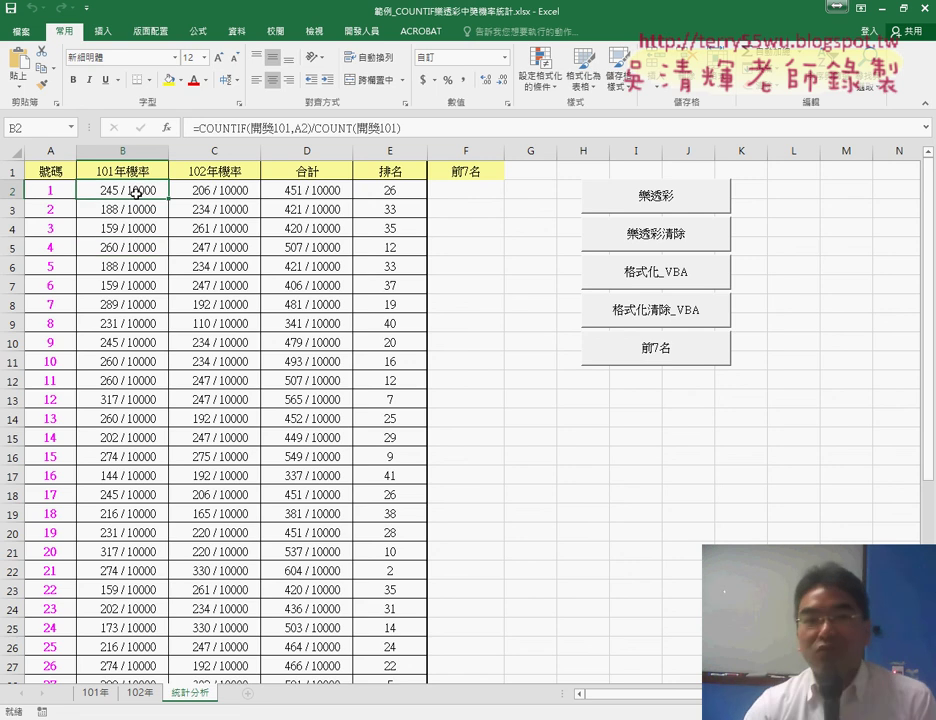
{"action": "left_click", "coordinate": [187, 193]}
{"action": "left_click", "coordinate": [306, 190]}
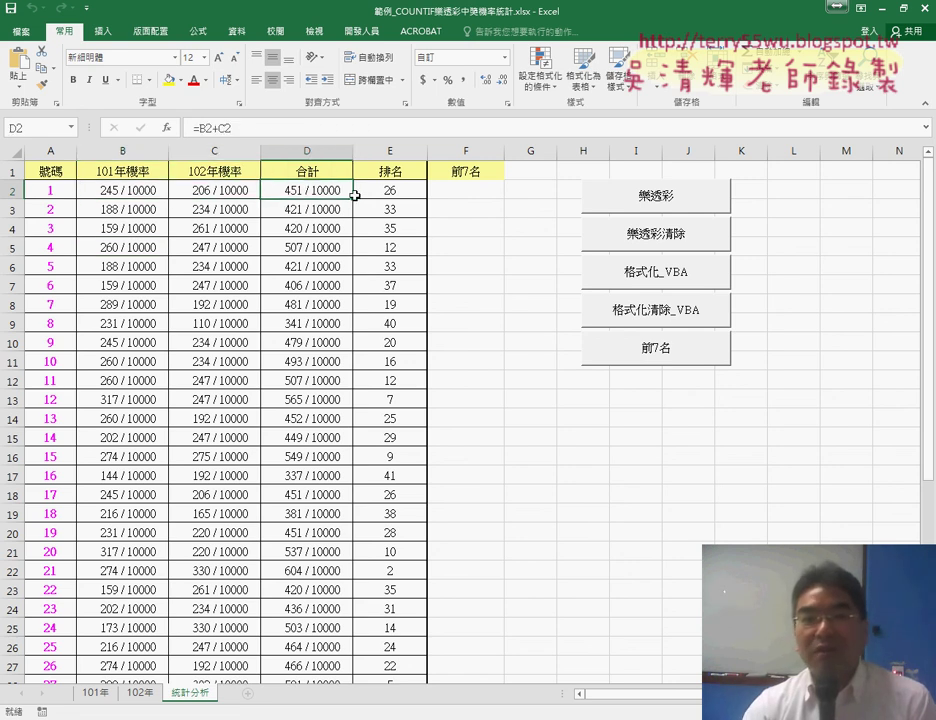
{"action": "left_click", "coordinate": [367, 195]}
{"action": "left_click", "coordinate": [121, 190]}
{"action": "left_click", "coordinate": [213, 190]}
{"action": "left_click", "coordinate": [306, 190]}
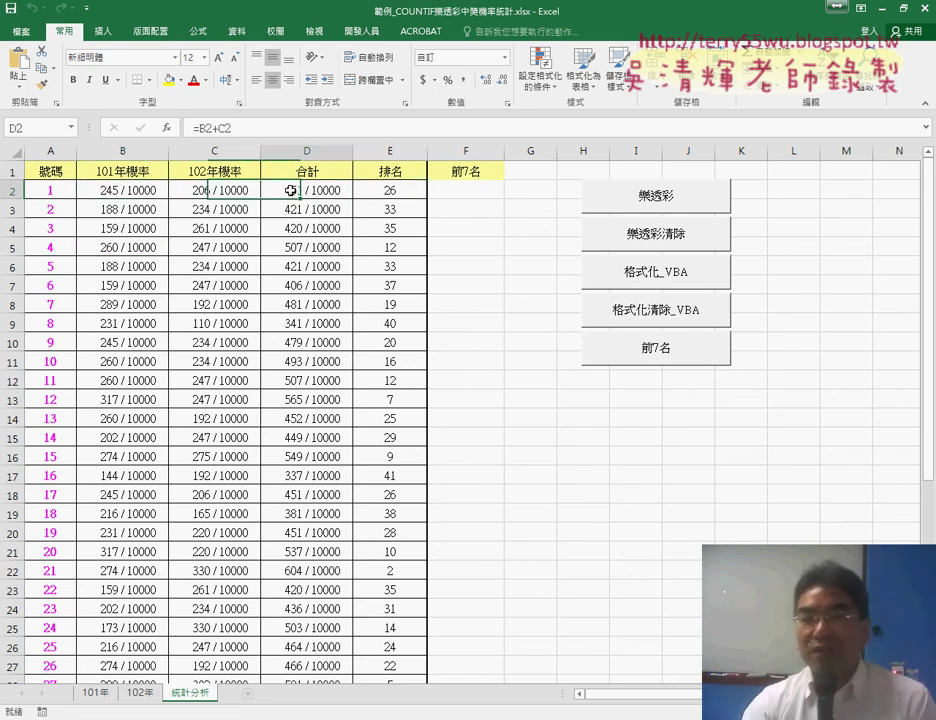
{"action": "left_click", "coordinate": [384, 190]}
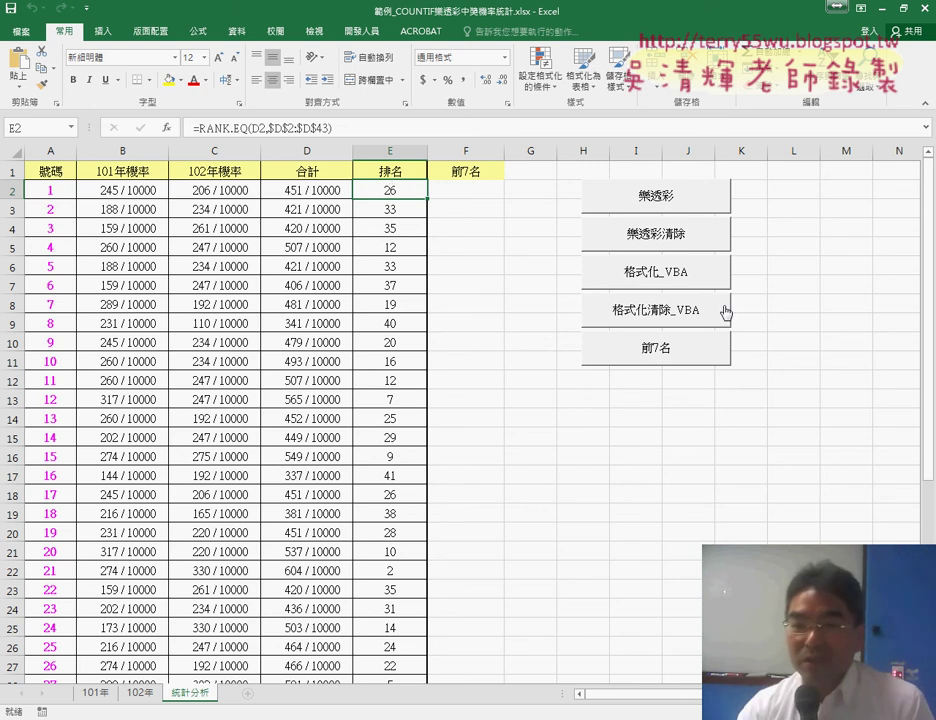
{"action": "left_click", "coordinate": [684, 276]}
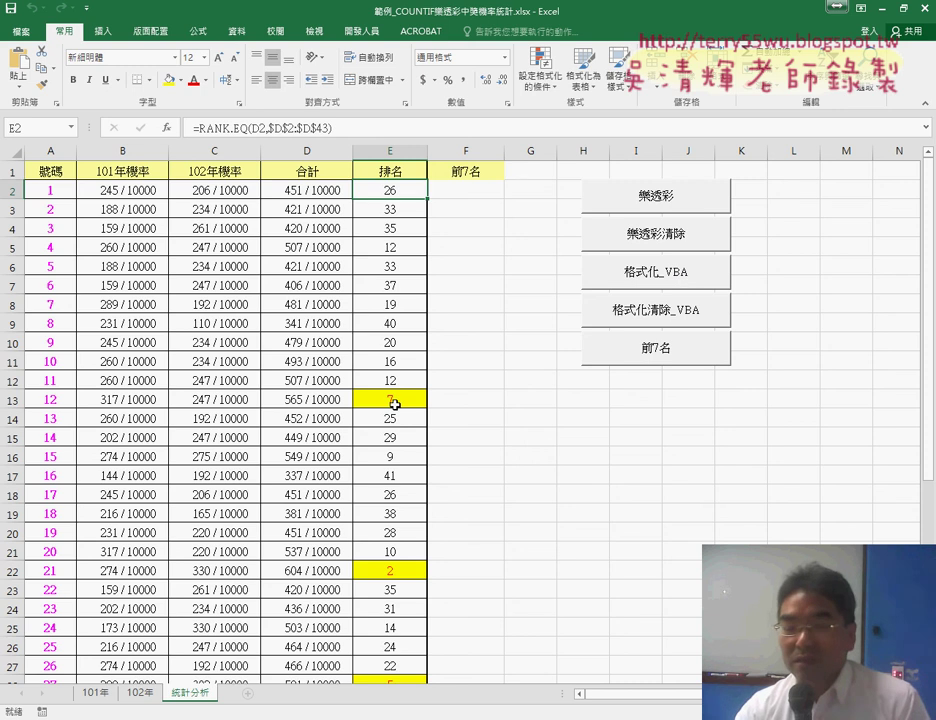
{"action": "left_click", "coordinate": [659, 318]}
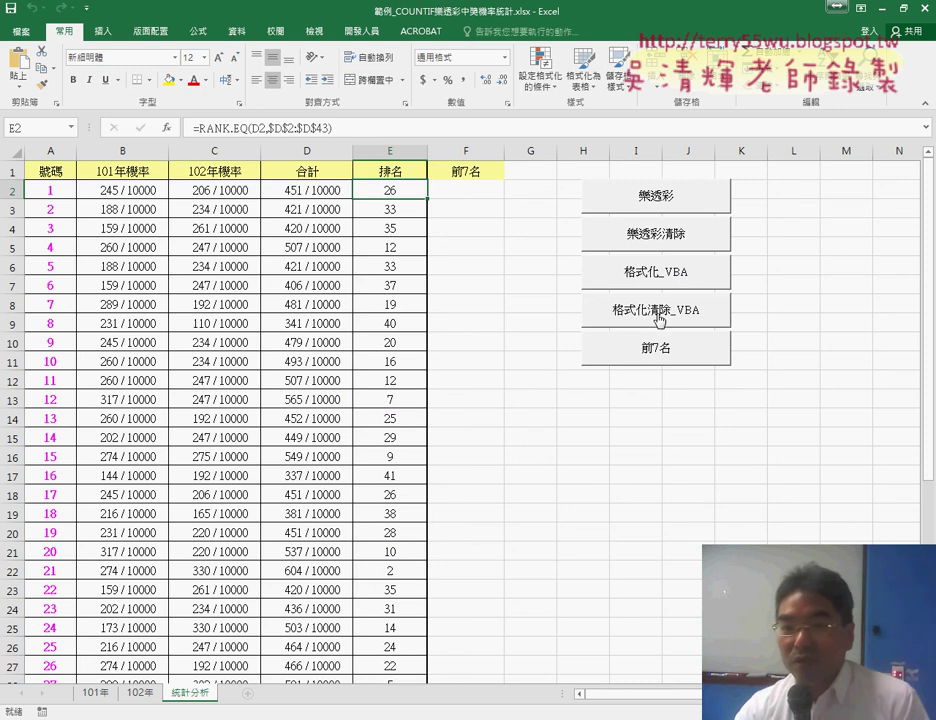
- Open the 格式化_VBA macro code and change the fill and font lines' column letter to A
{"action": "right_click", "coordinate": [659, 285]}
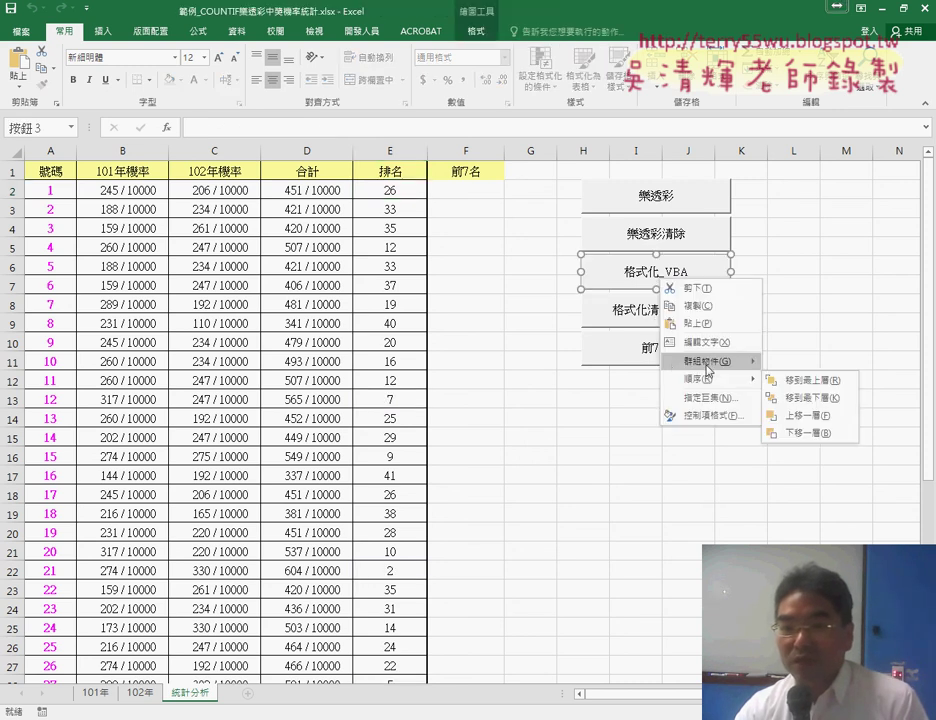
{"action": "left_click", "coordinate": [718, 399]}
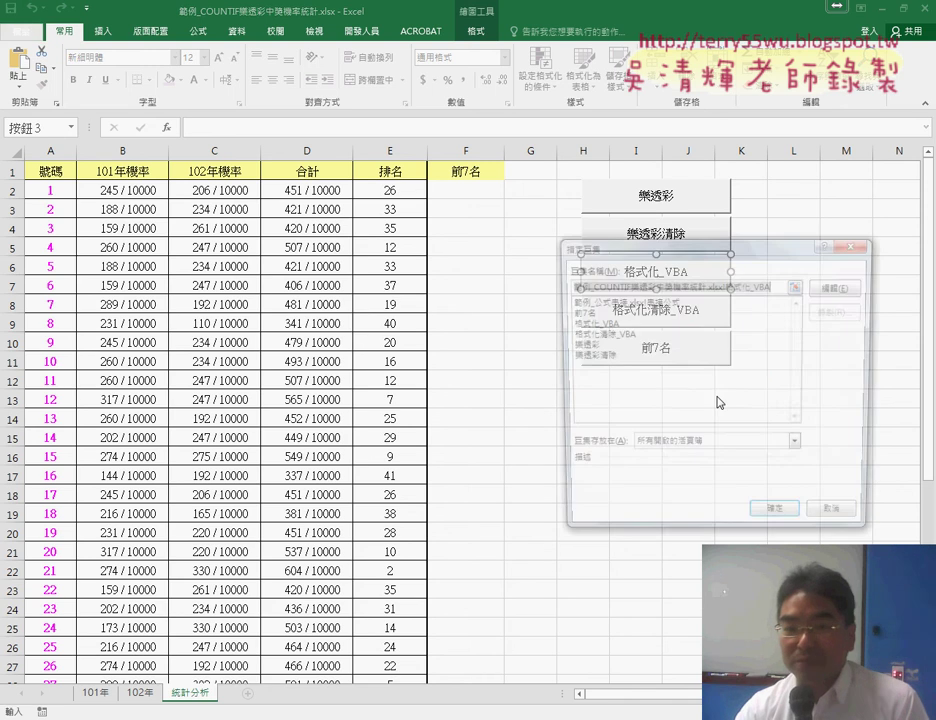
{"action": "left_click", "coordinate": [838, 291]}
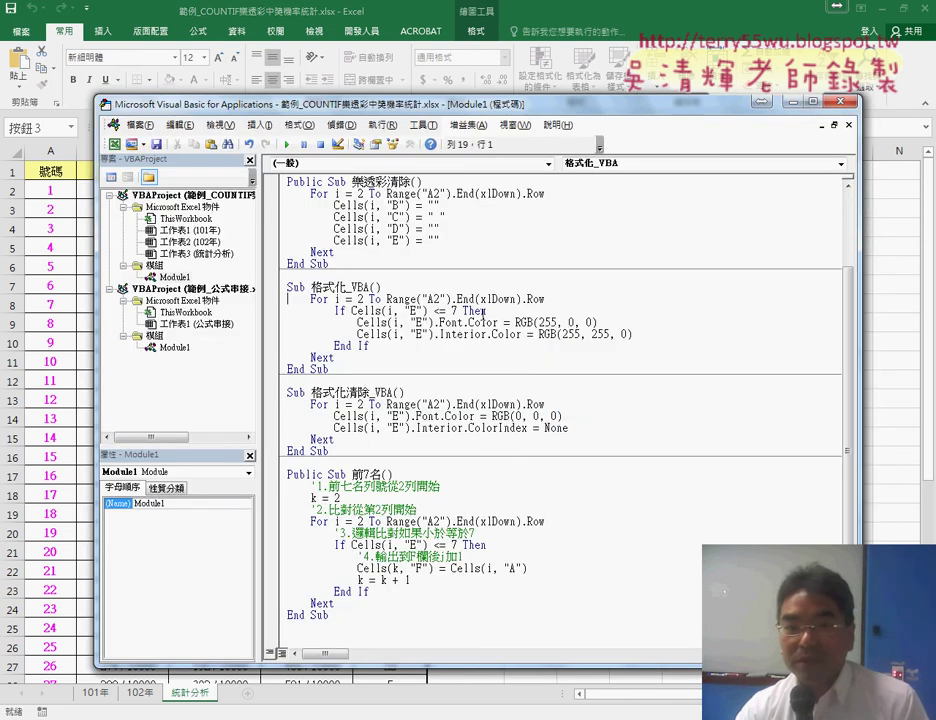
{"action": "double_click", "coordinate": [419, 334]}
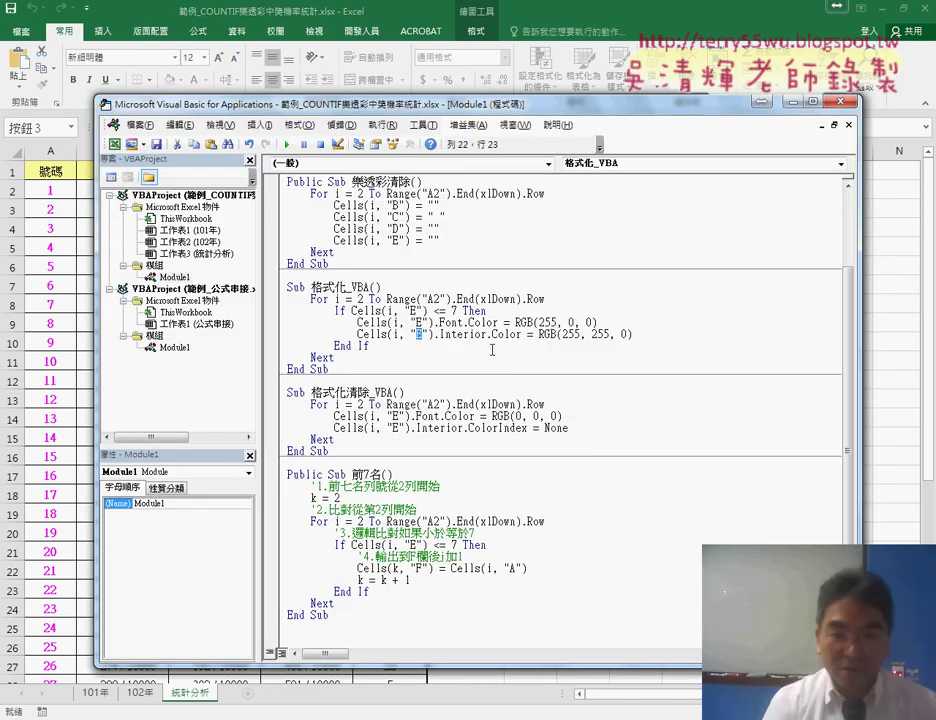
{"action": "type", "text": "A"}
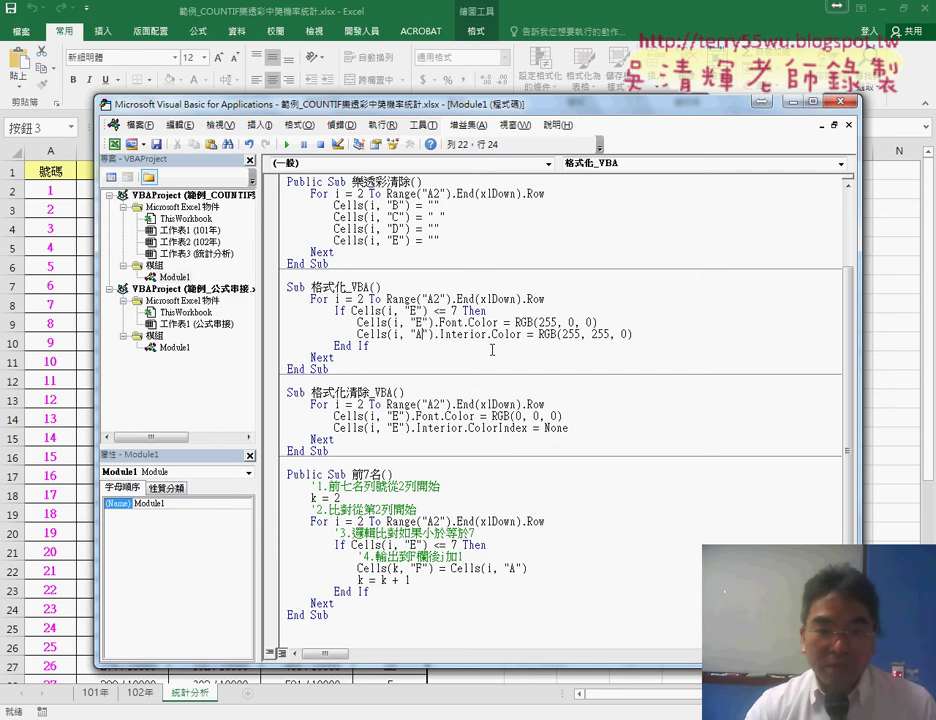
{"action": "double_click", "coordinate": [419, 322]}
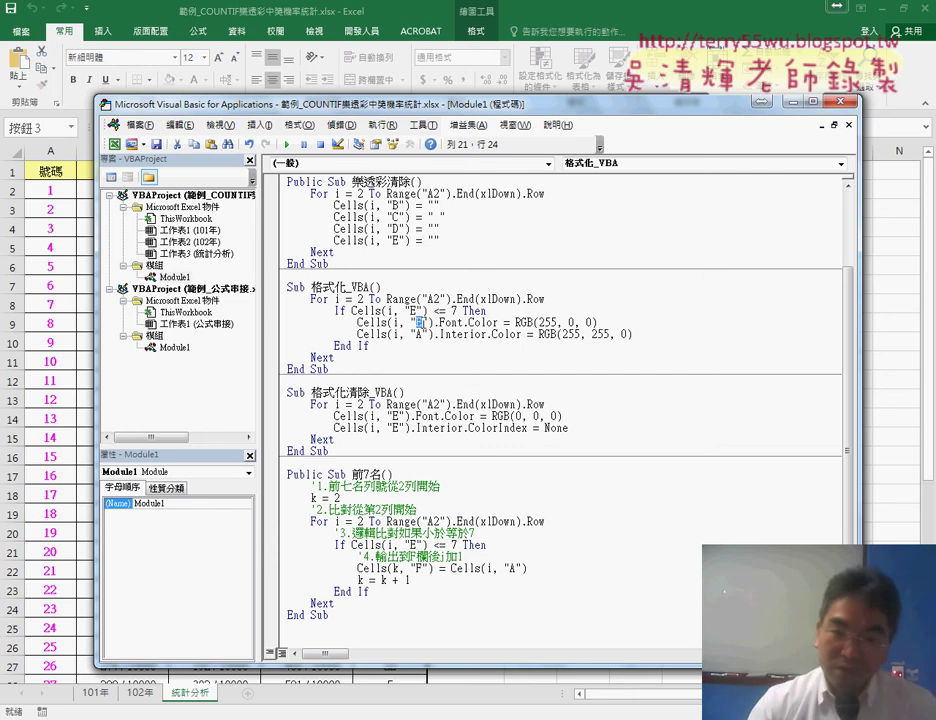
{"action": "type", "text": "A"}
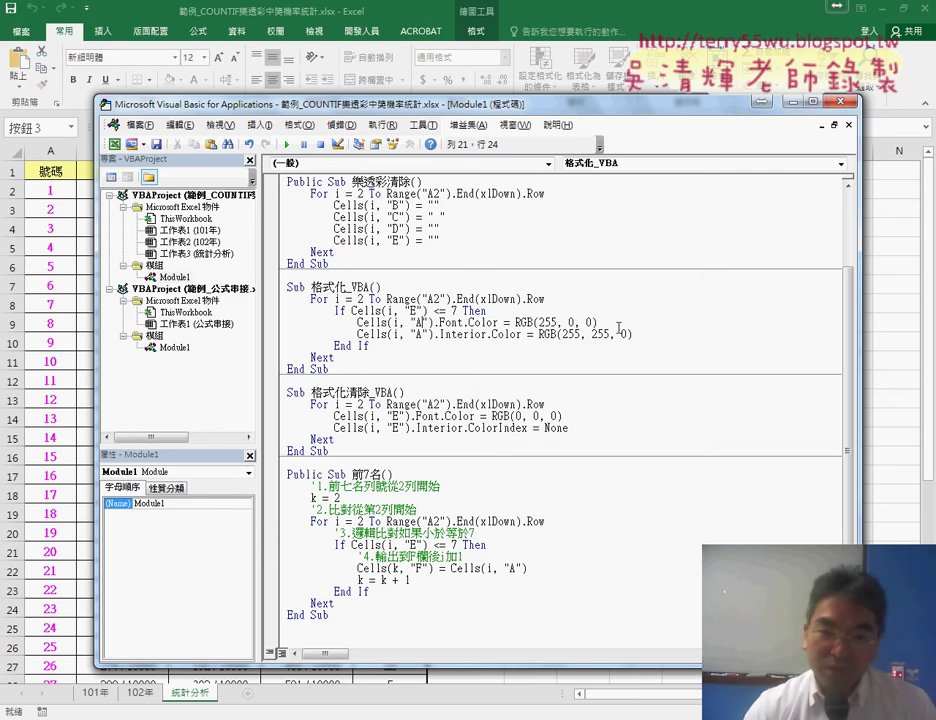
- Delete the red Font.Color line, keep the rank ≤ 7 yellow fill, and run 格式化_VBA
{"action": "left_click_drag", "start_coordinate": [619, 328], "coordinate": [281, 322]}
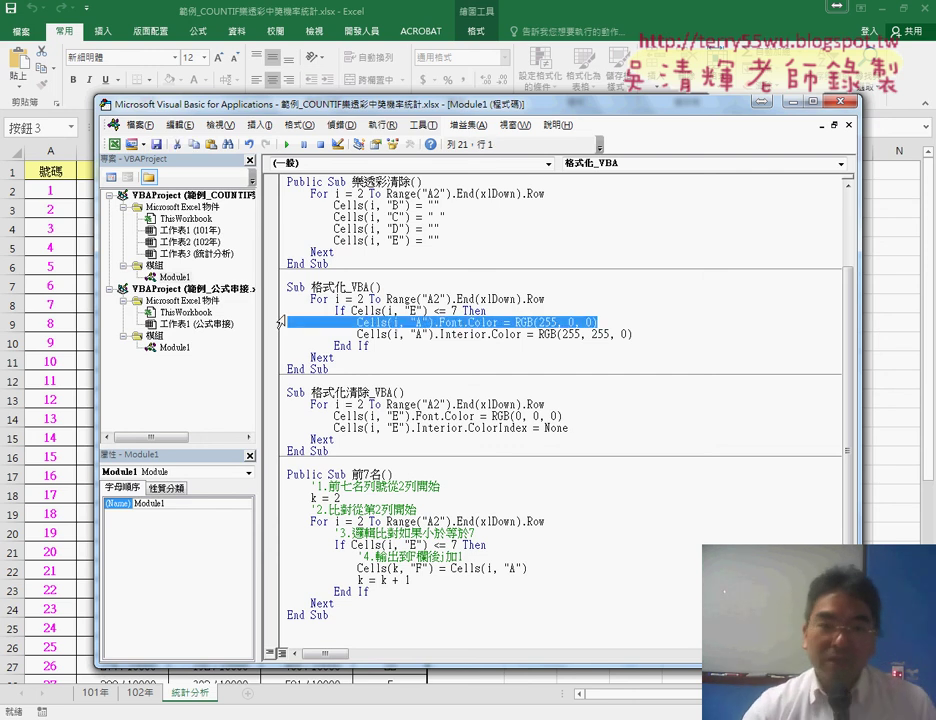
{"action": "key", "text": "Delete"}
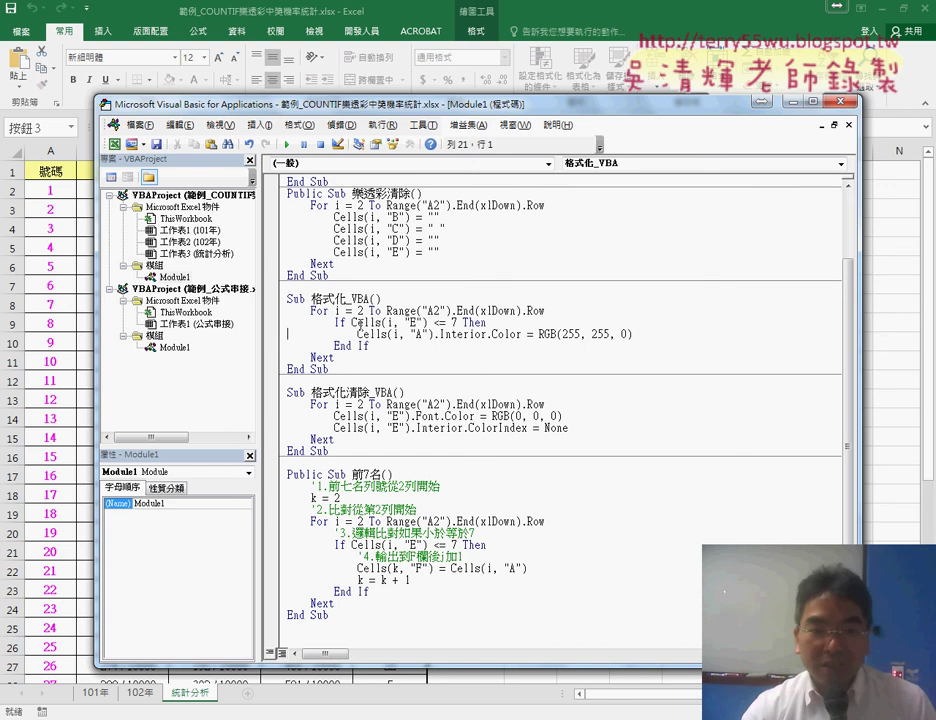
{"action": "left_click_drag", "start_coordinate": [352, 323], "coordinate": [457, 322]}
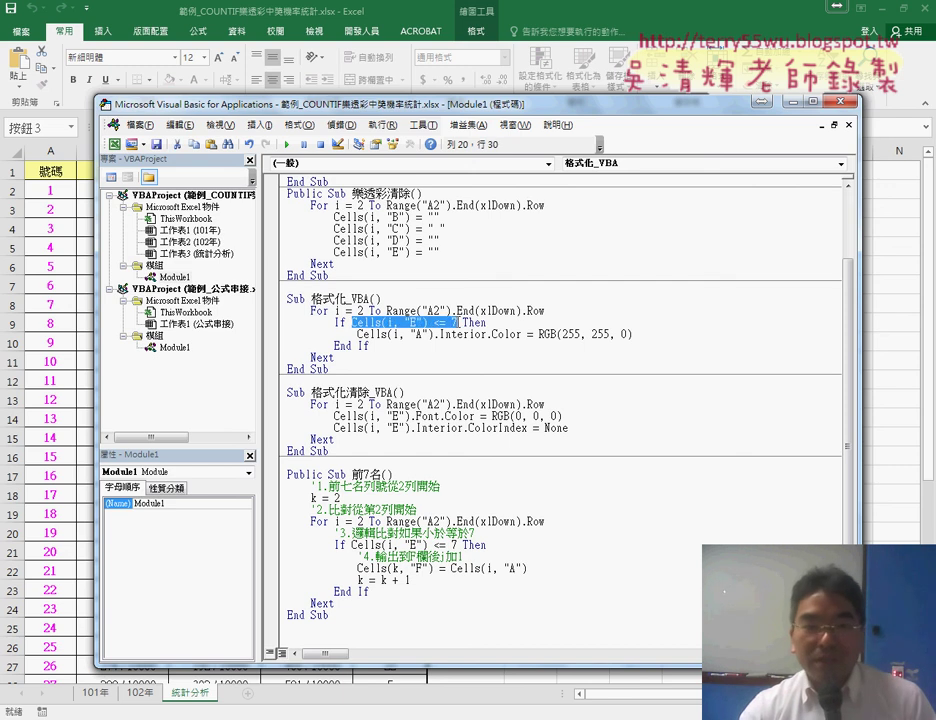
{"action": "left_click_drag", "start_coordinate": [357, 334], "coordinate": [434, 334]}
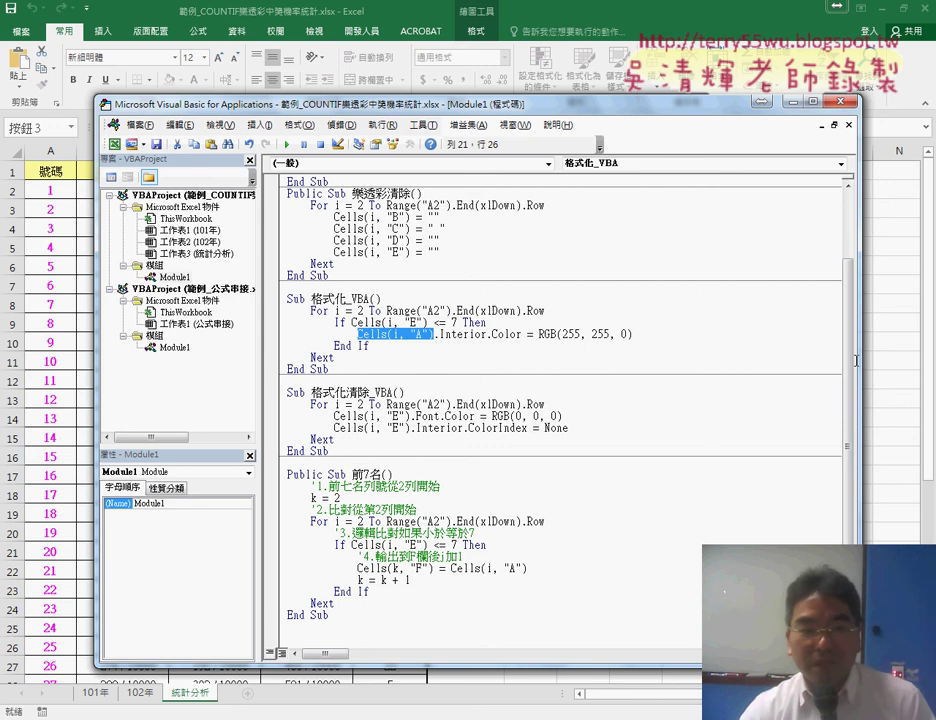
{"action": "left_click", "coordinate": [321, 313]}
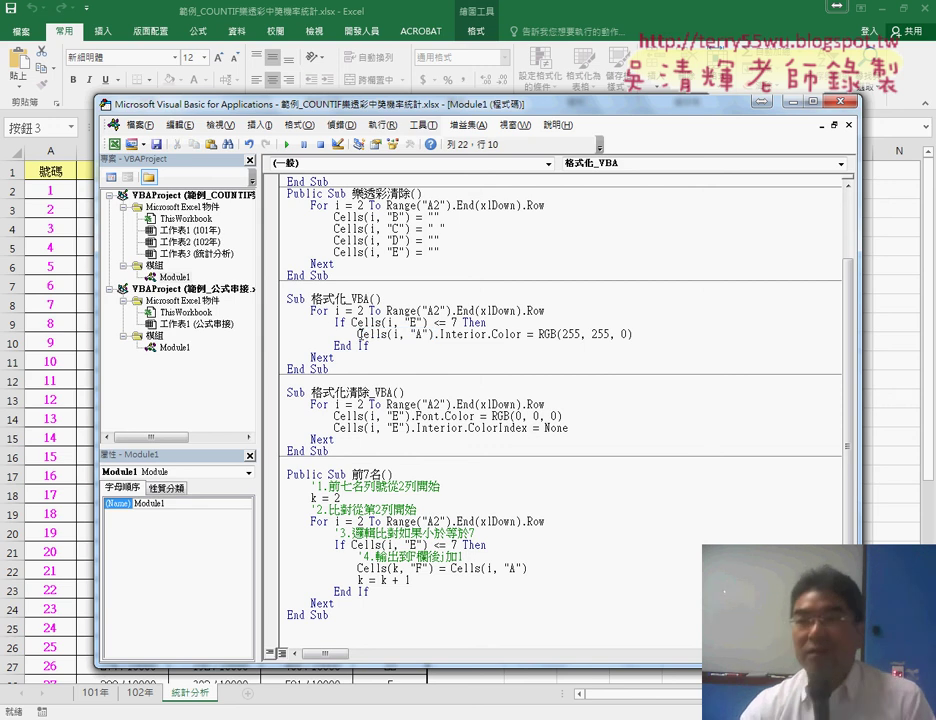
{"action": "left_click_drag", "start_coordinate": [357, 334], "coordinate": [643, 335]}
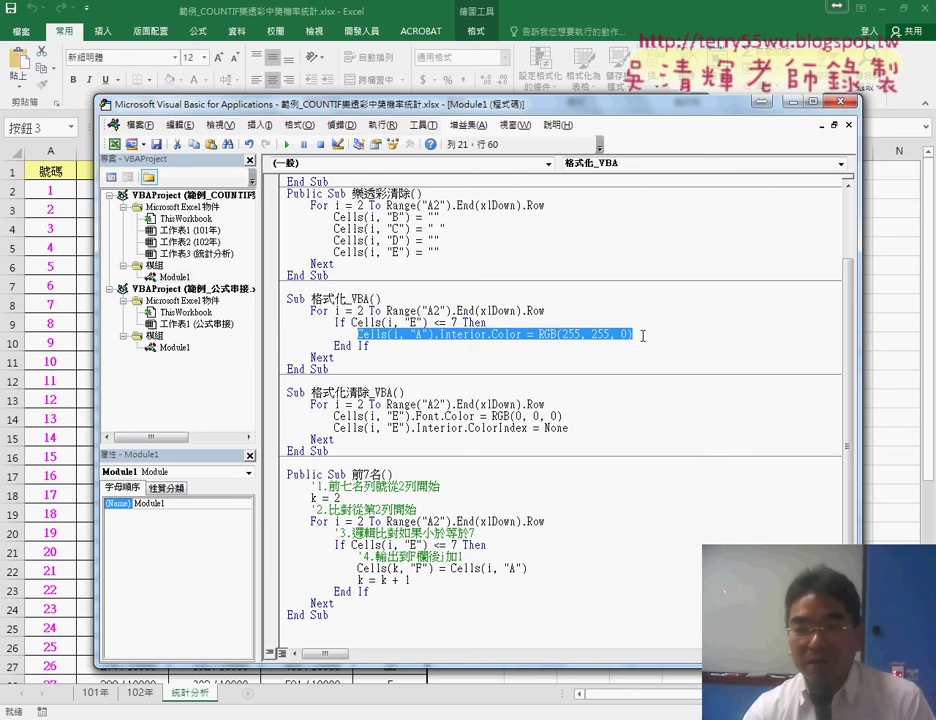
{"action": "left_click", "coordinate": [890, 394]}
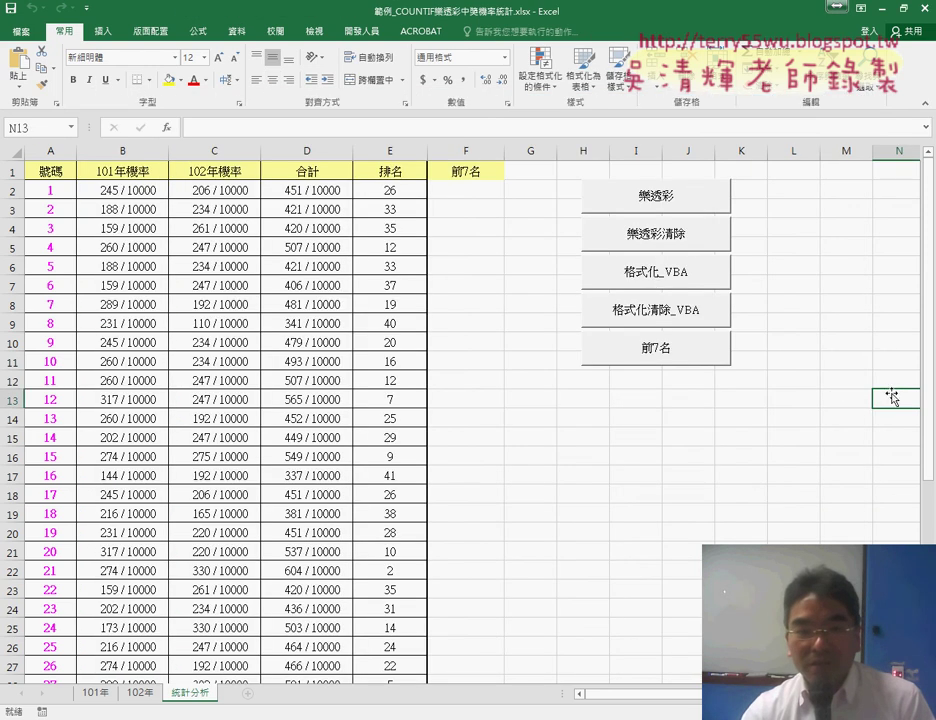
{"action": "left_click", "coordinate": [670, 285]}
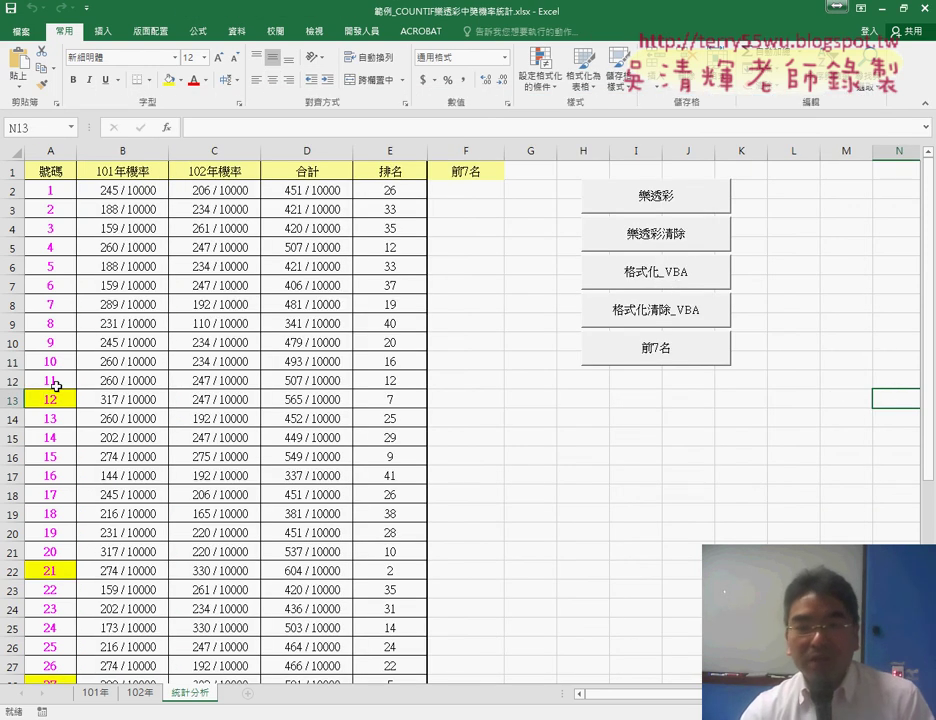
- In 格式化清除_VBA, delete the font-colour reset line and change column E to A
{"action": "right_click", "coordinate": [683, 321]}
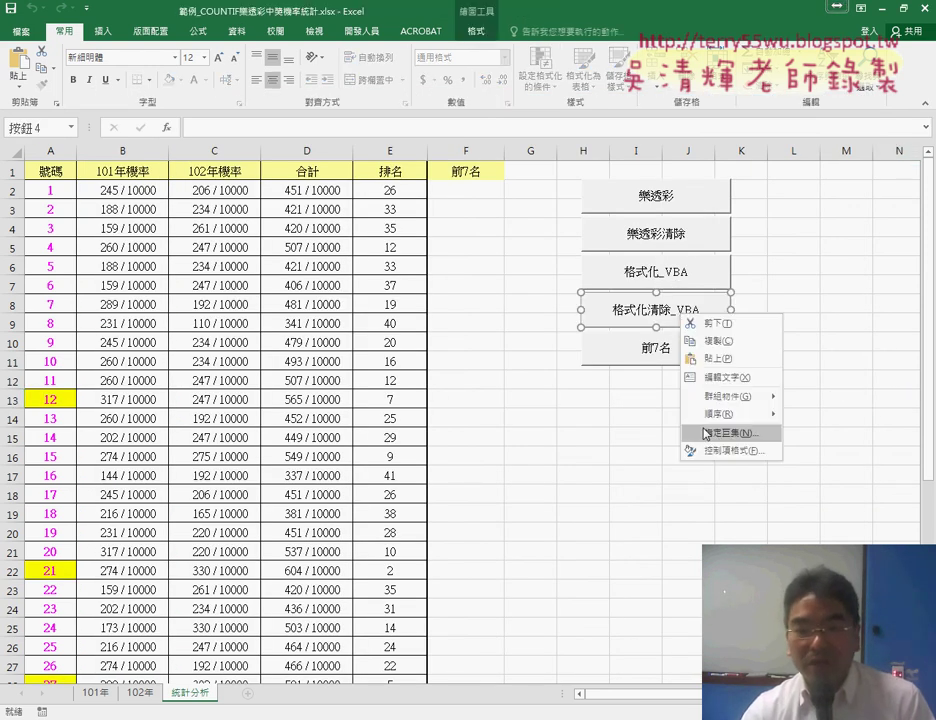
{"action": "left_click", "coordinate": [708, 544]}
{"action": "left_click", "coordinate": [828, 318]}
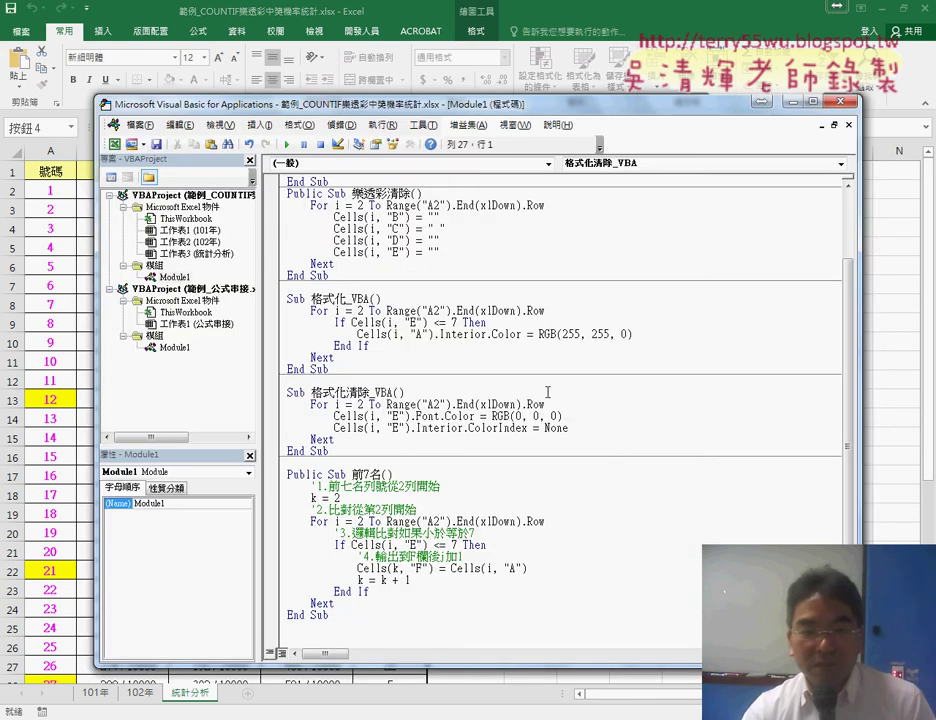
{"action": "mouse_move", "coordinate": [562, 415]}
{"action": "left_mouse_down"}
{"action": "mouse_move", "coordinate": [376, 416]}
{"action": "mouse_move", "coordinate": [310, 404]}
{"action": "left_mouse_up"}
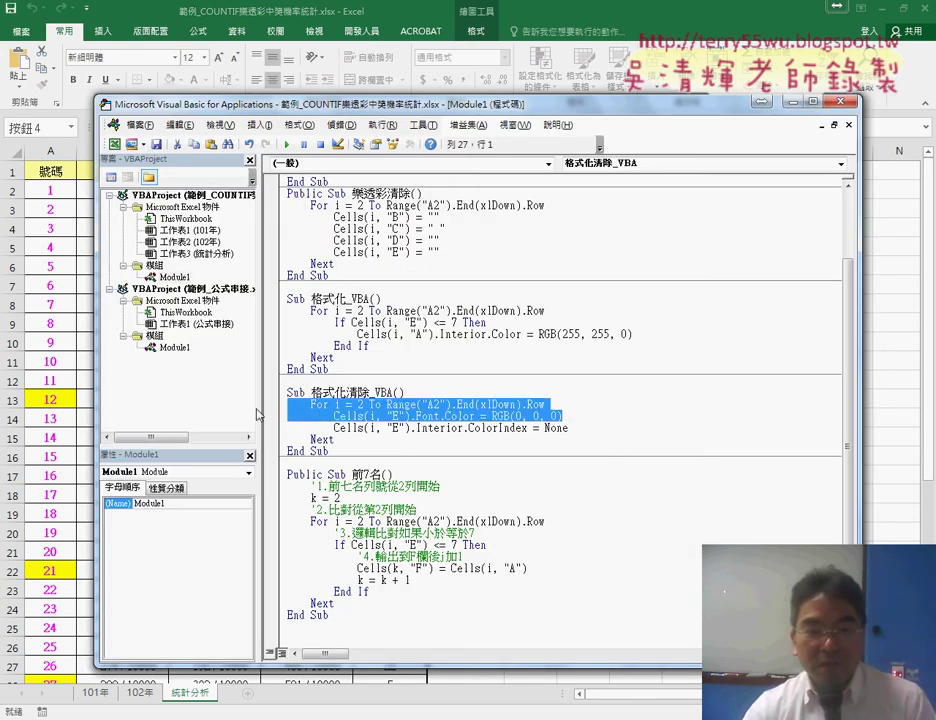
{"action": "left_click", "coordinate": [502, 420]}
{"action": "left_click_drag", "start_coordinate": [567, 413], "coordinate": [278, 418]}
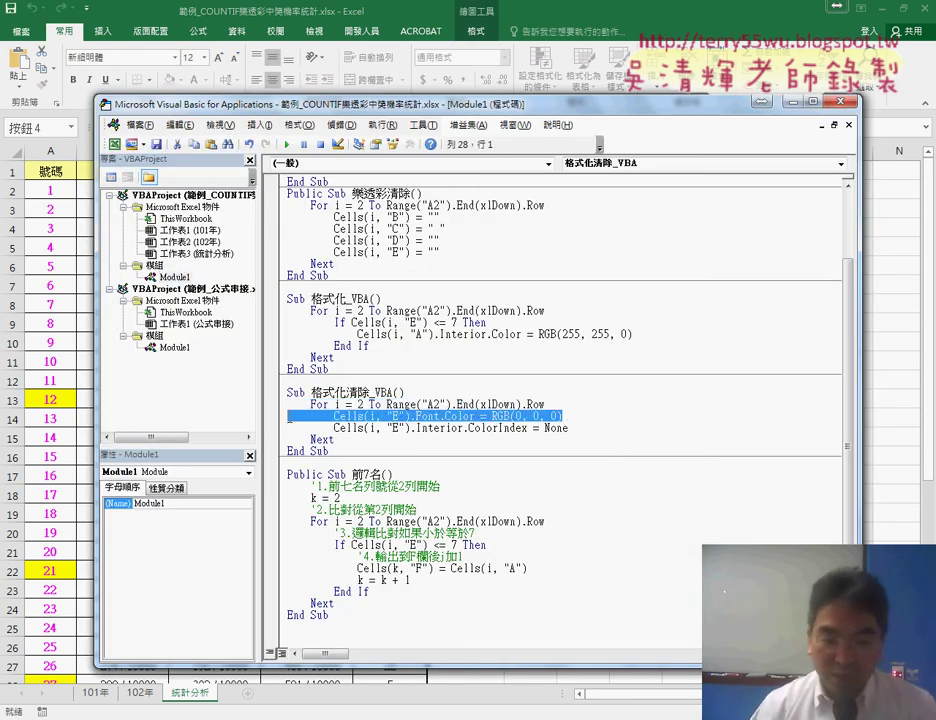
{"action": "key", "text": "Delete"}
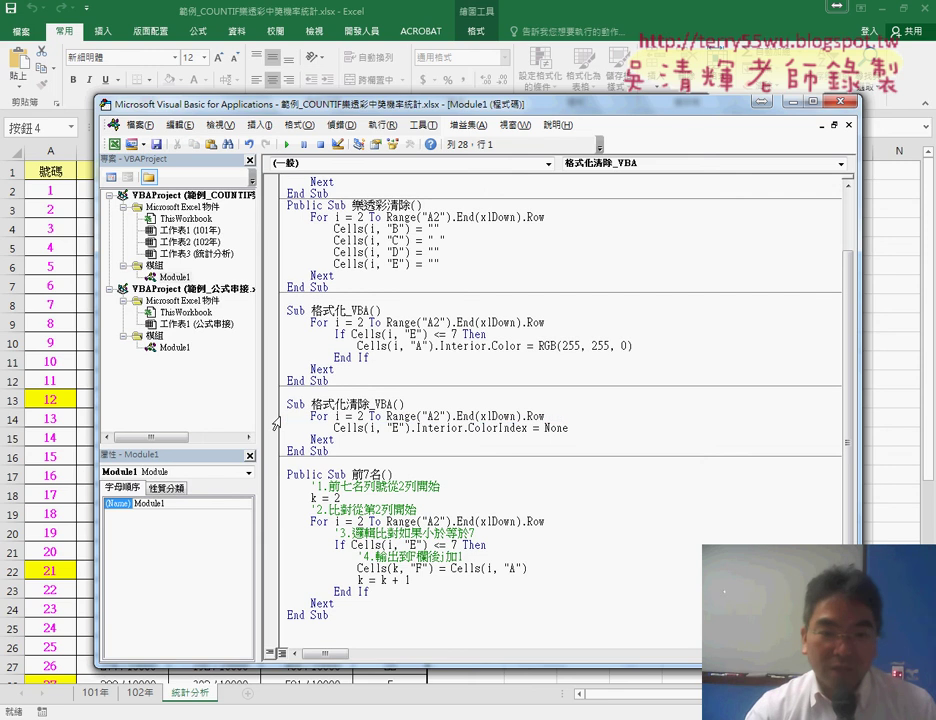
{"action": "double_click", "coordinate": [395, 428]}
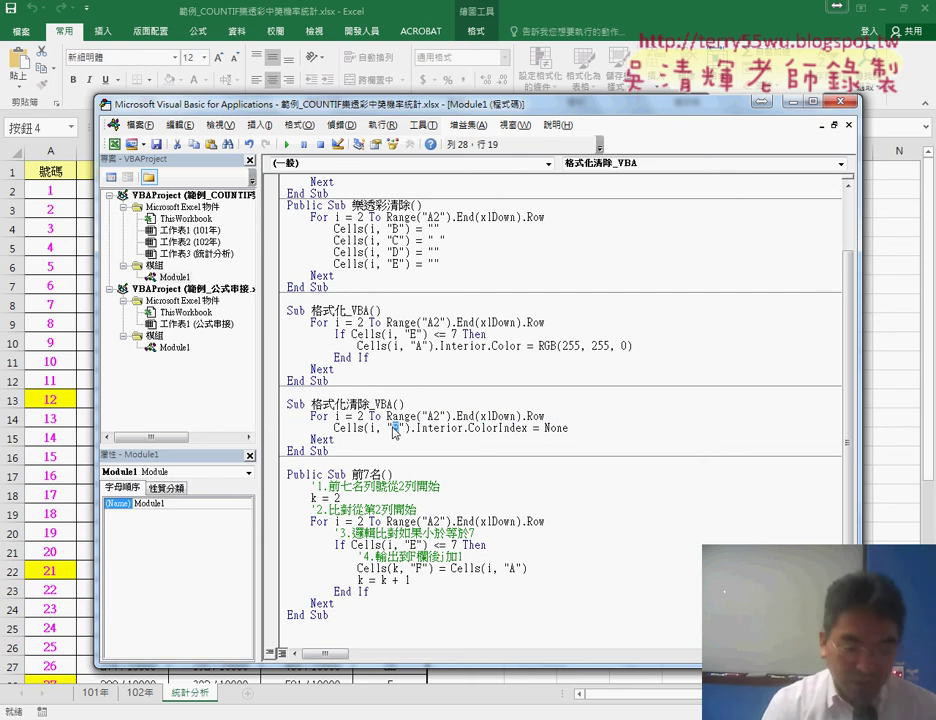
{"action": "type", "text": "A"}
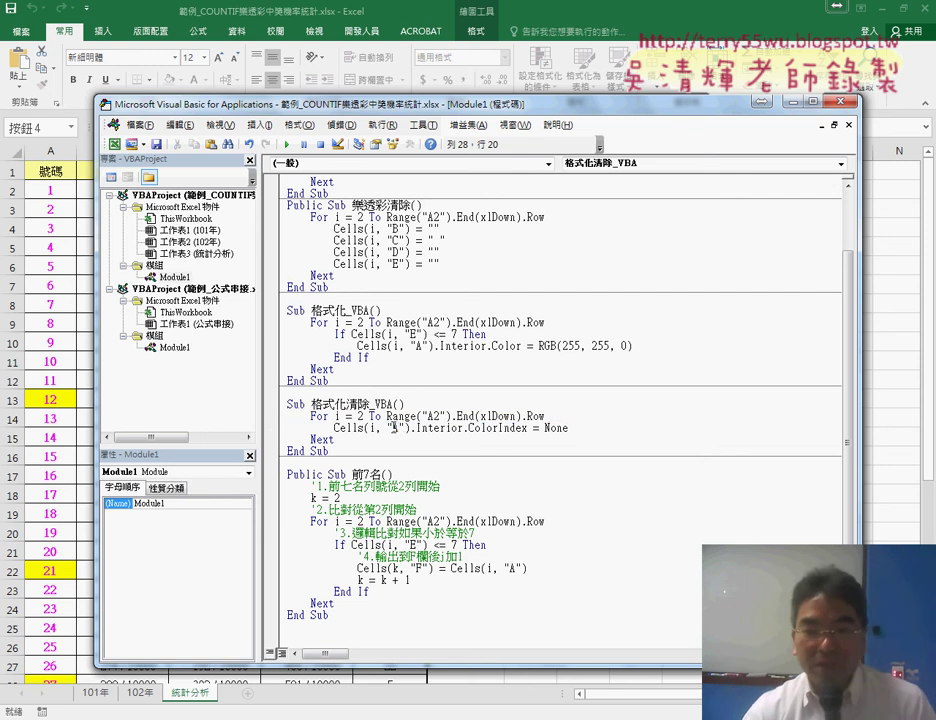
{"action": "key", "text": "alt+F11"}
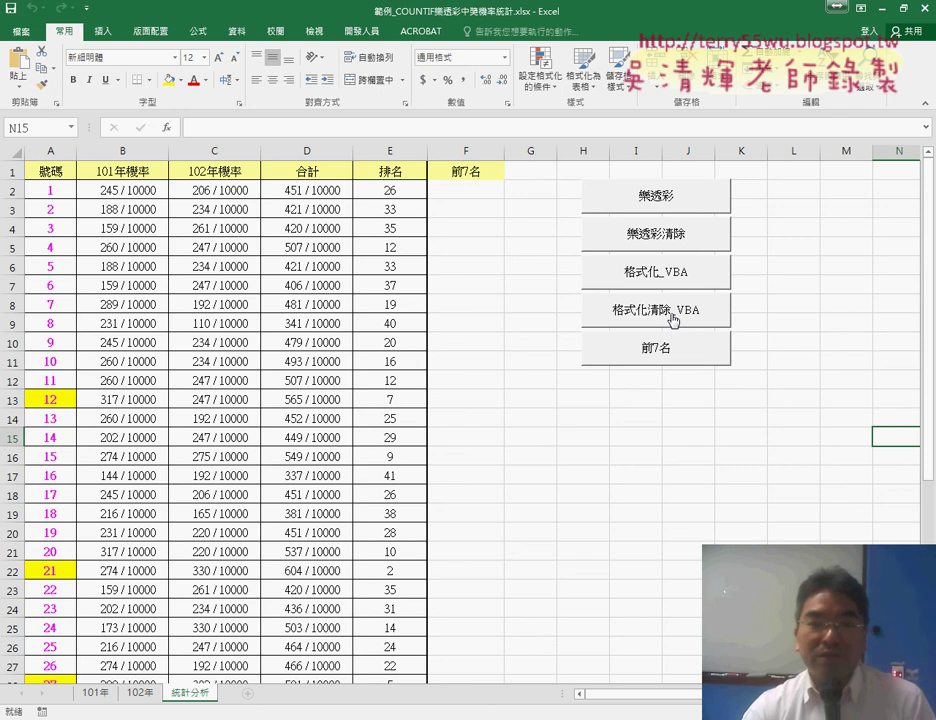
- Clear column A's yellow fills with 格式化清除_VBA, then reapply them with 格式化_VBA
{"action": "left_click", "coordinate": [672, 319]}
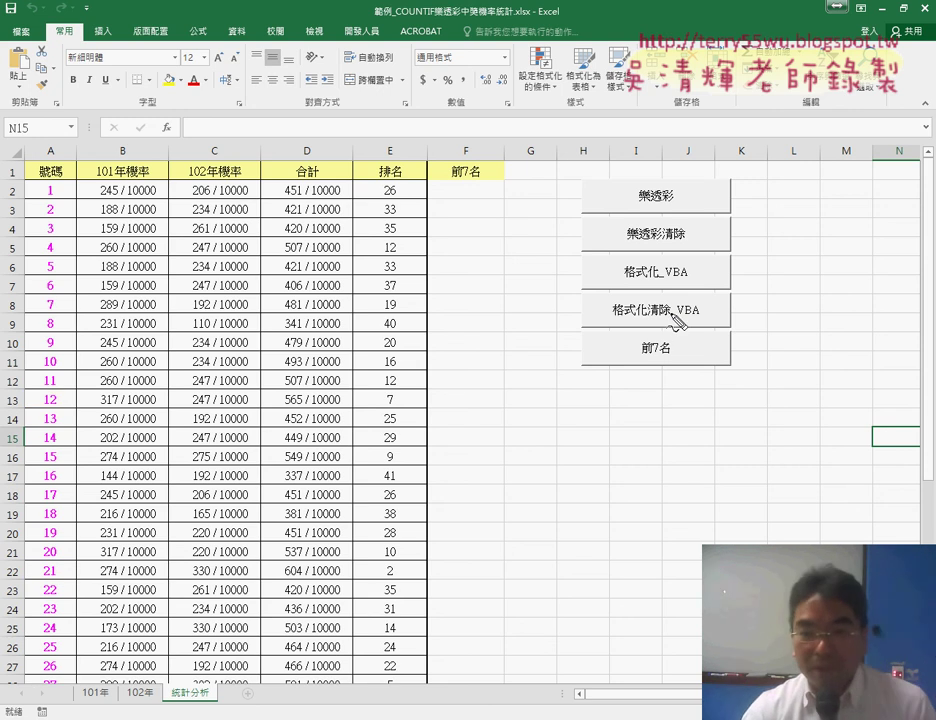
{"action": "left_click_drag", "start_coordinate": [648, 362], "coordinate": [658, 366]}
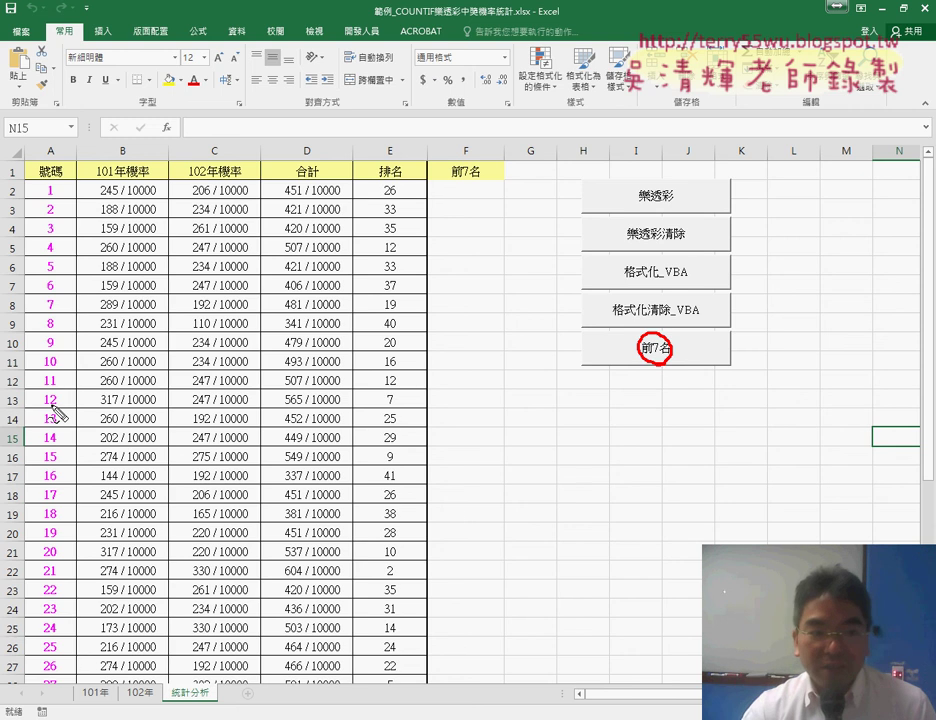
{"action": "left_click_drag", "start_coordinate": [58, 390], "coordinate": [54, 406]}
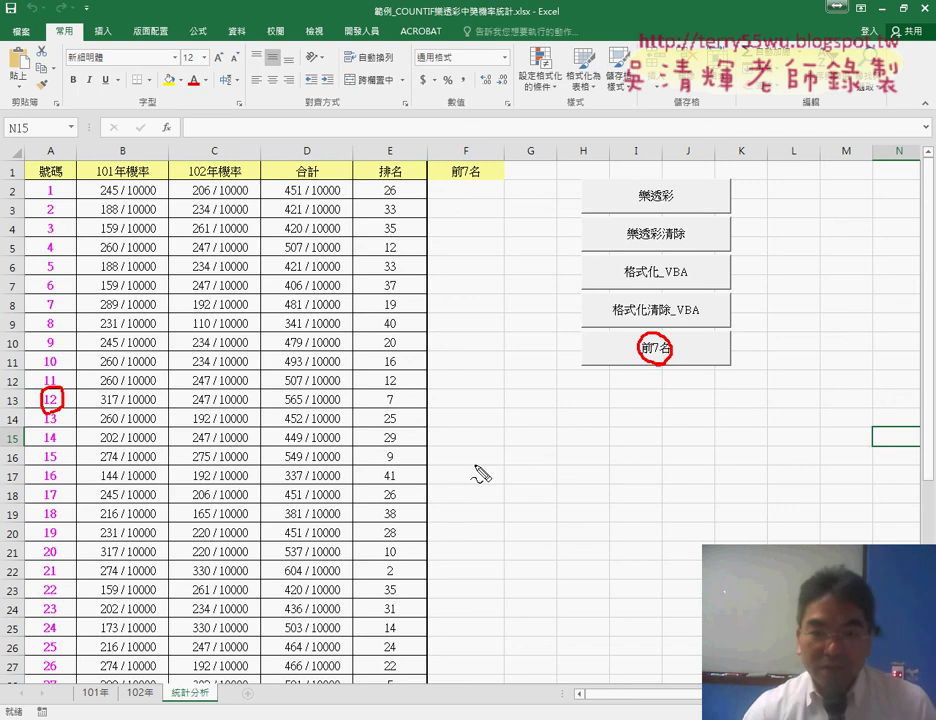
{"action": "key", "text": "Escape"}
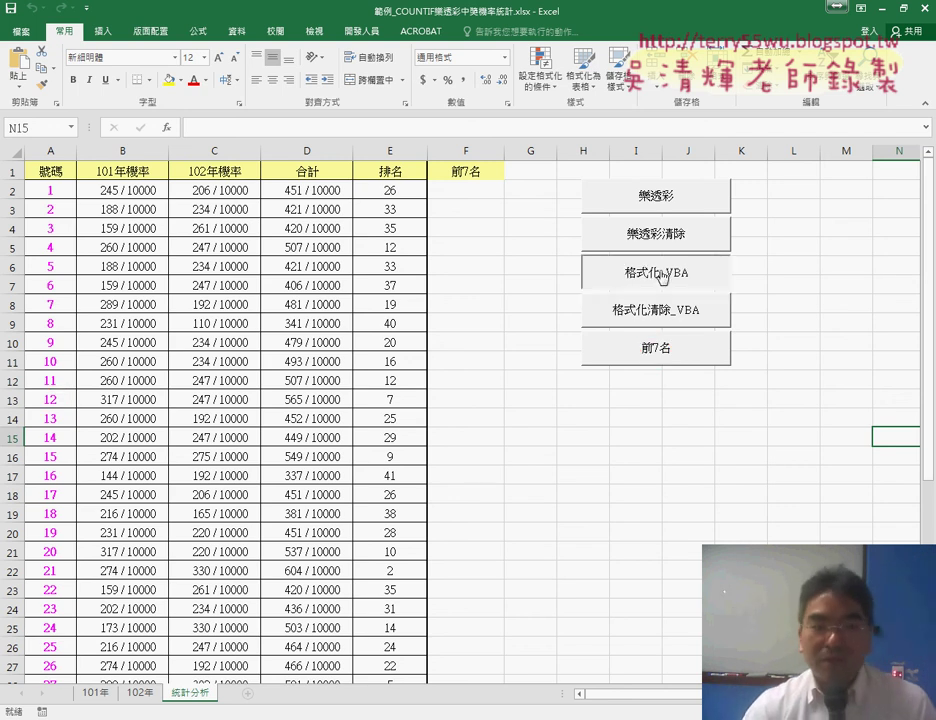
{"action": "left_click", "coordinate": [656, 271]}
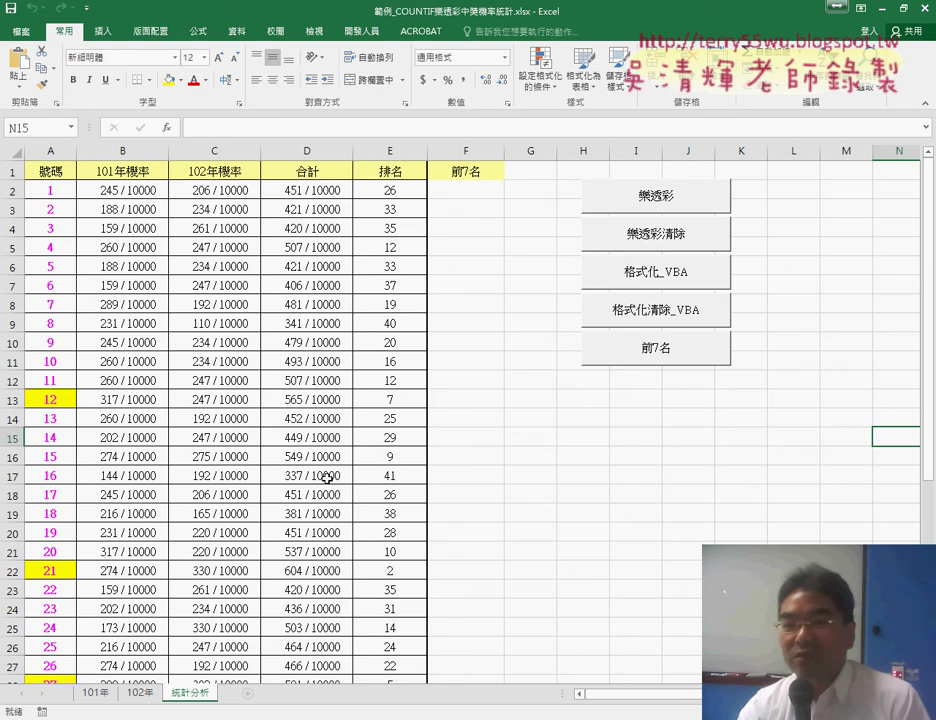
{"action": "left_click", "coordinate": [728, 460]}
- Run the 前7名 macro to list the top-7 numbers in F2:F8 and check the first values
{"action": "left_click", "coordinate": [662, 362]}
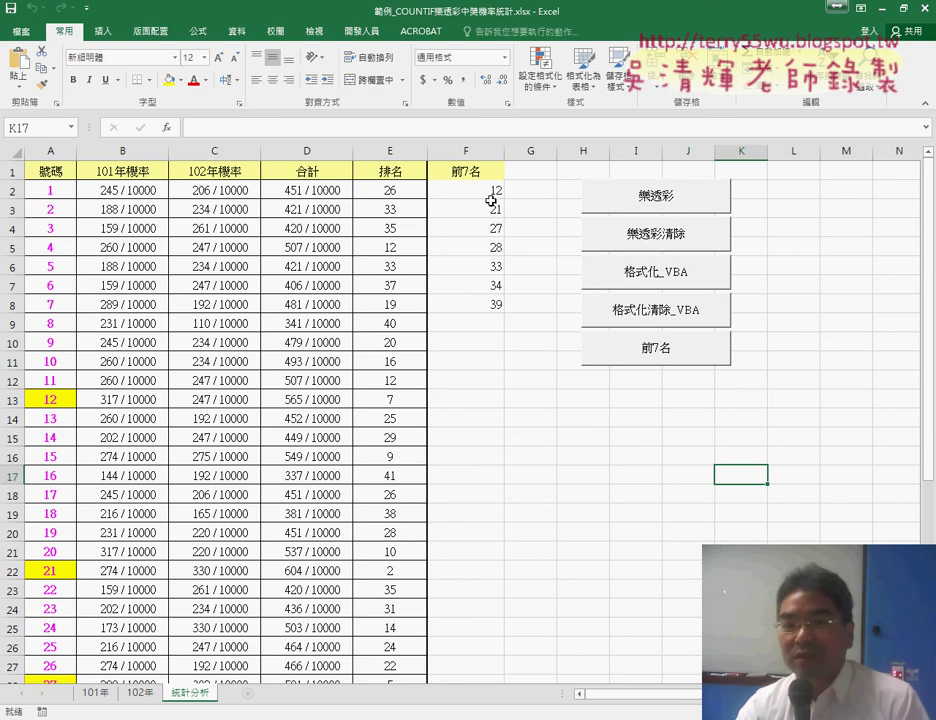
{"action": "left_click_drag", "start_coordinate": [487, 194], "coordinate": [496, 302]}
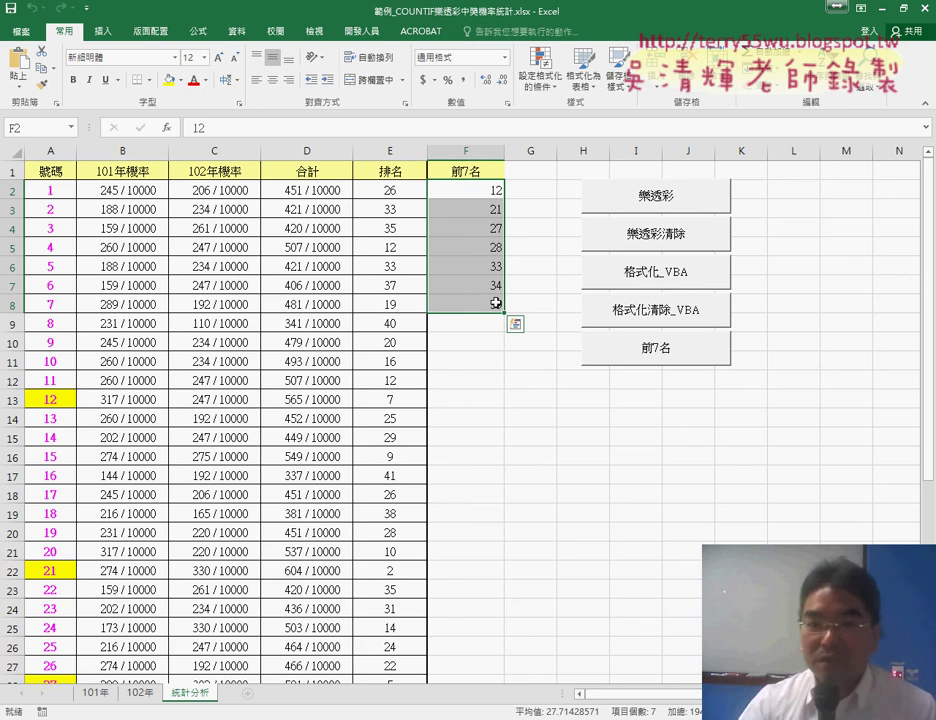
{"action": "left_click", "coordinate": [496, 192]}
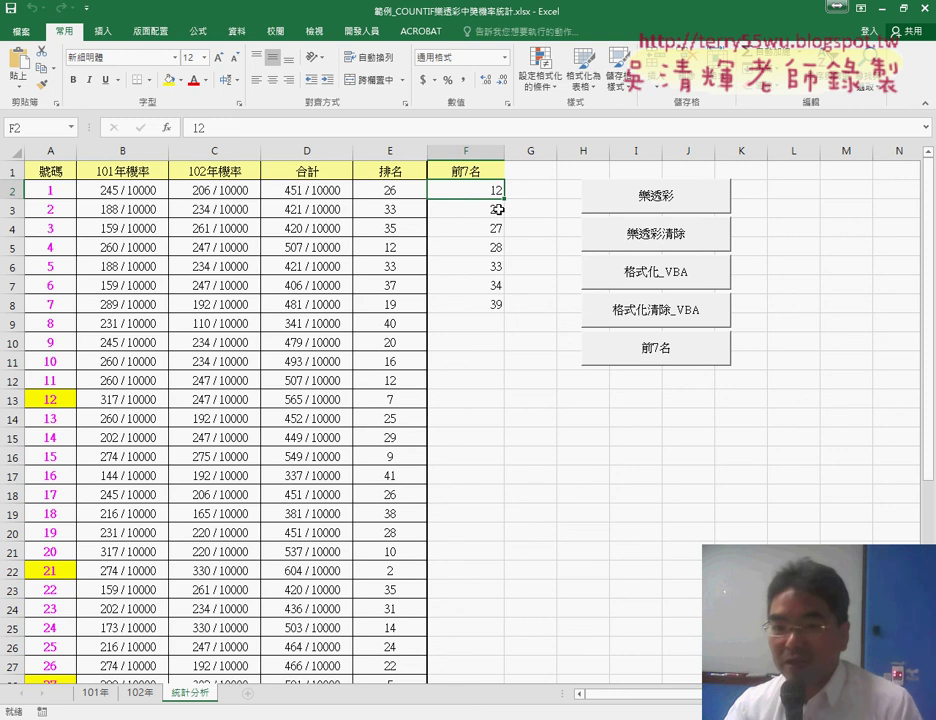
{"action": "left_click", "coordinate": [493, 209]}
{"action": "left_click", "coordinate": [493, 230]}
{"action": "left_click", "coordinate": [493, 246]}
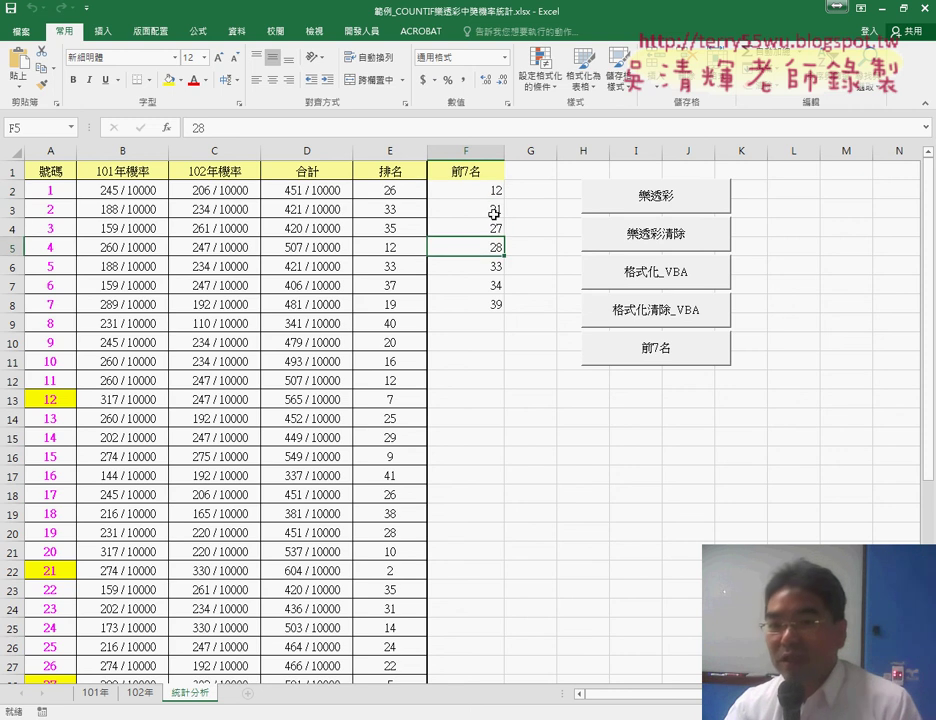
- Check each value from F3 down to 39, then select F2:F8 for its count and sum
{"action": "left_click", "coordinate": [491, 211]}
{"action": "left_click", "coordinate": [491, 229]}
{"action": "left_click", "coordinate": [491, 245]}
{"action": "left_click", "coordinate": [493, 266]}
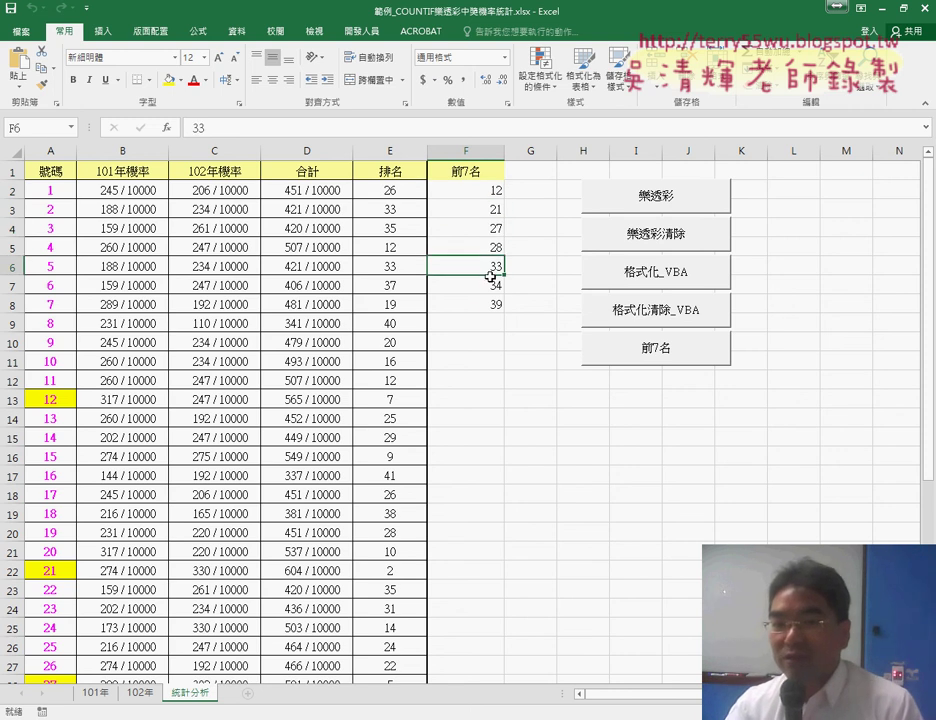
{"action": "left_click", "coordinate": [491, 285]}
{"action": "left_click", "coordinate": [490, 304]}
{"action": "left_click_drag", "start_coordinate": [492, 190], "coordinate": [487, 298]}
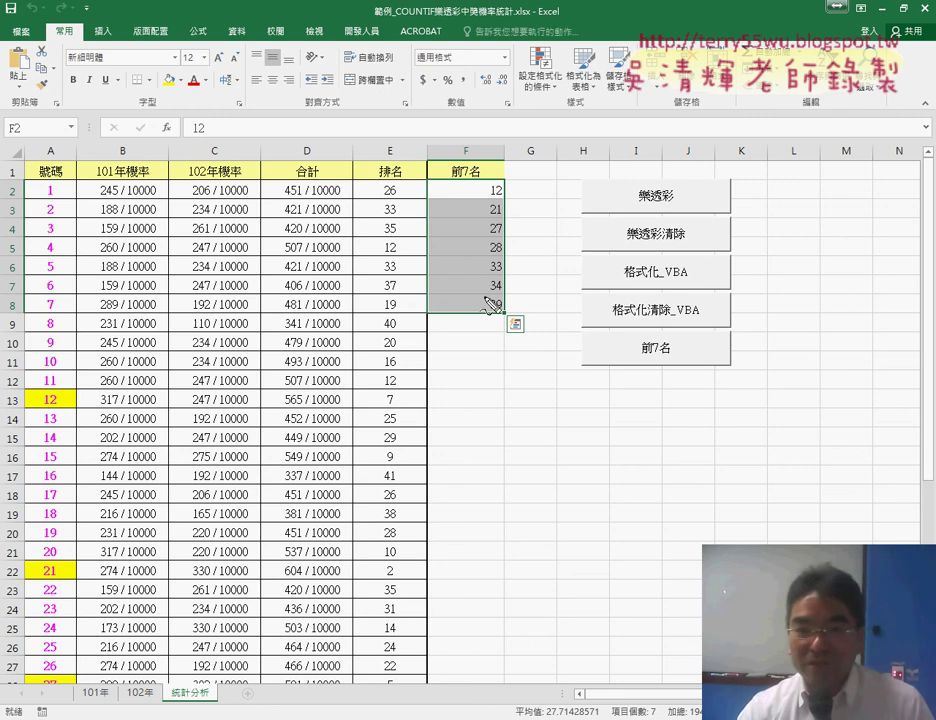
{"action": "mouse_move", "coordinate": [655, 394]}
{"action": "left_mouse_down"}
{"action": "mouse_move", "coordinate": [606, 384]}
{"action": "mouse_move", "coordinate": [769, 223]}
{"action": "mouse_move", "coordinate": [657, 395]}
{"action": "mouse_move", "coordinate": [637, 398]}
{"action": "left_mouse_up"}
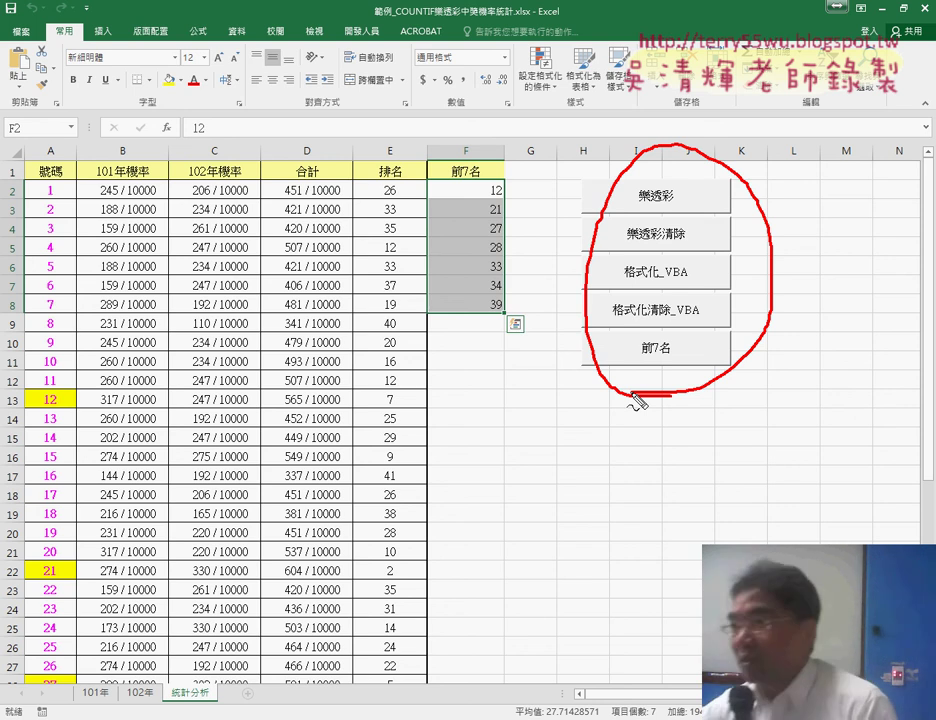